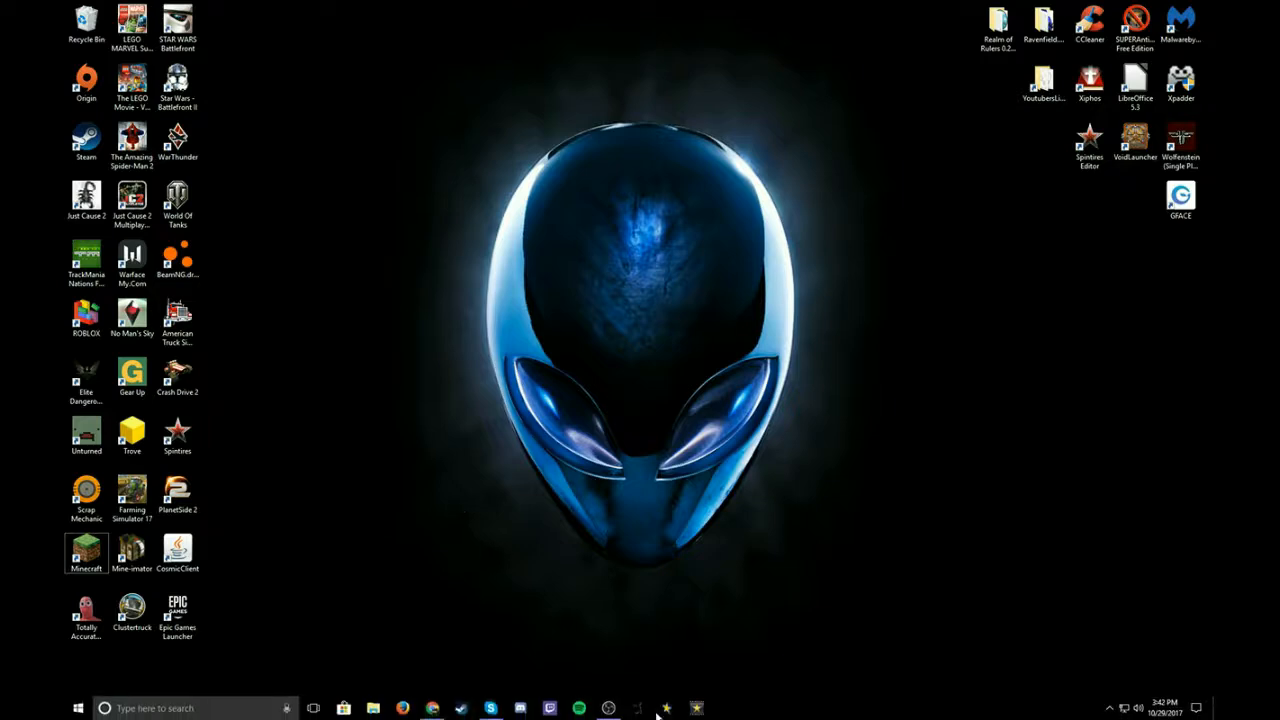
# Switch to Chrome and open the getpaint.net website in a new tab
pyautogui.moveTo(440, 712)
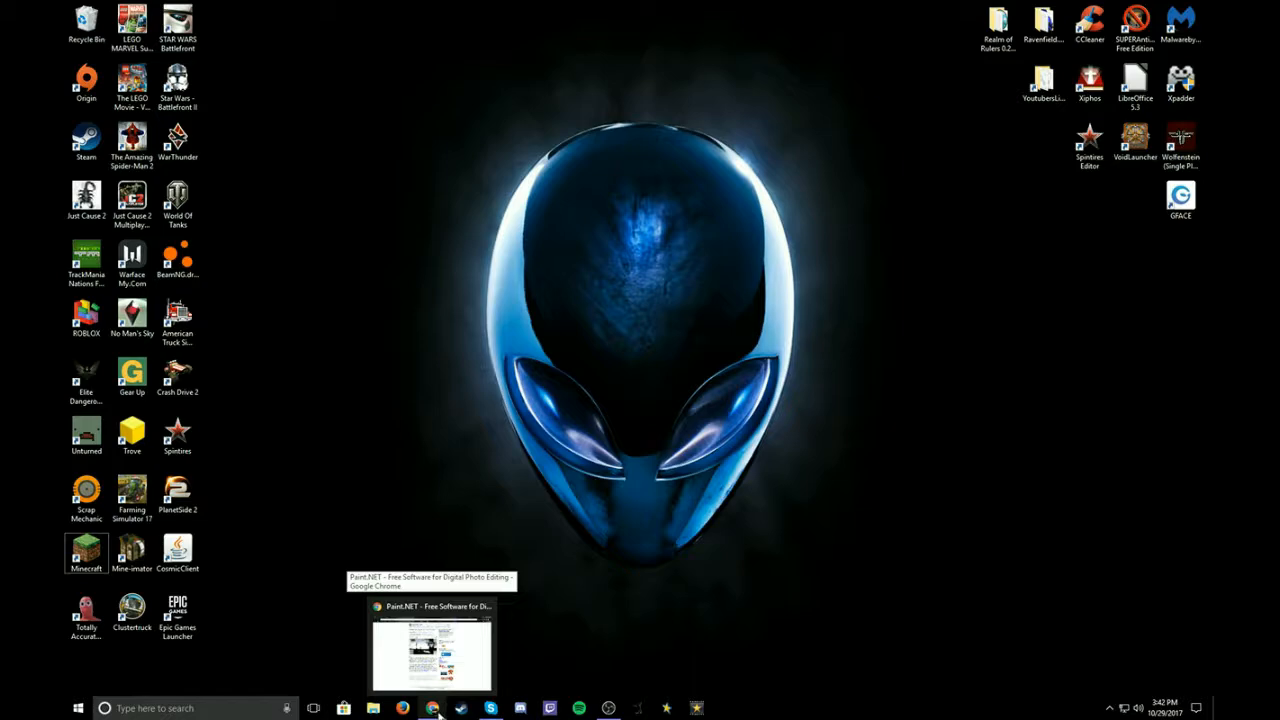
pyautogui.click(439, 711)
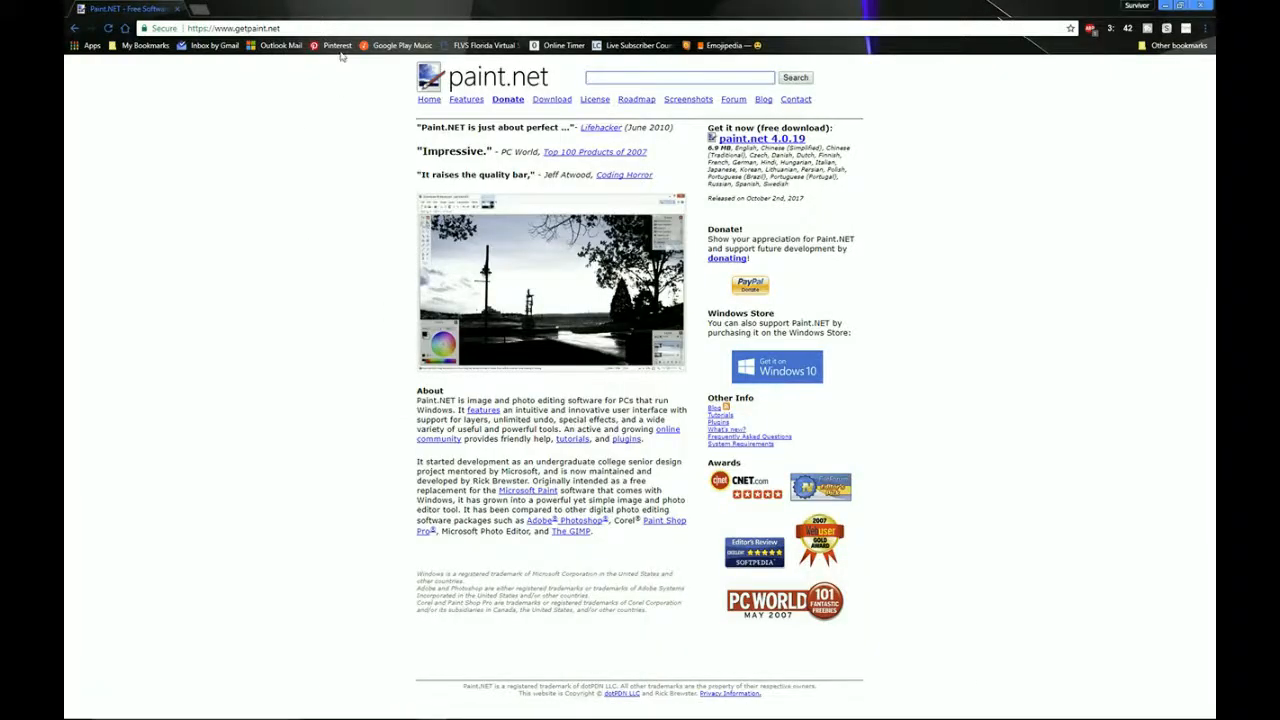
pyautogui.hotkey('ctrl', 't')
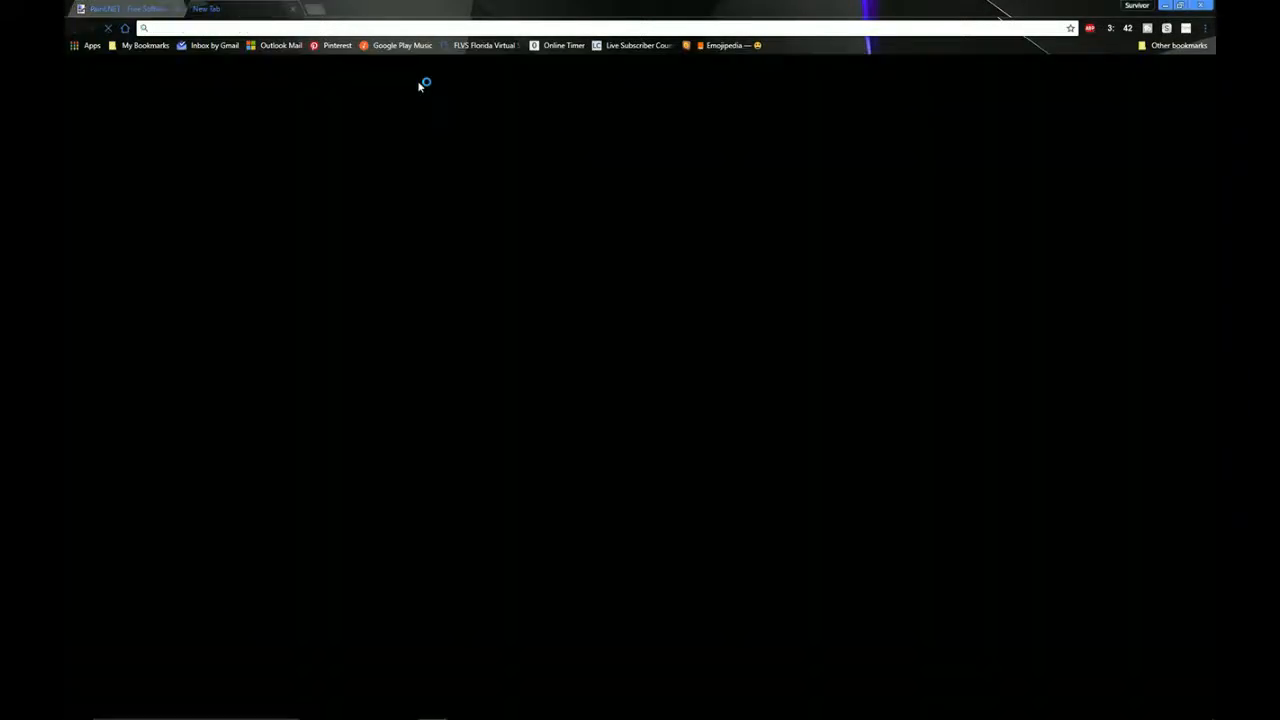
pyautogui.write('getpaint')
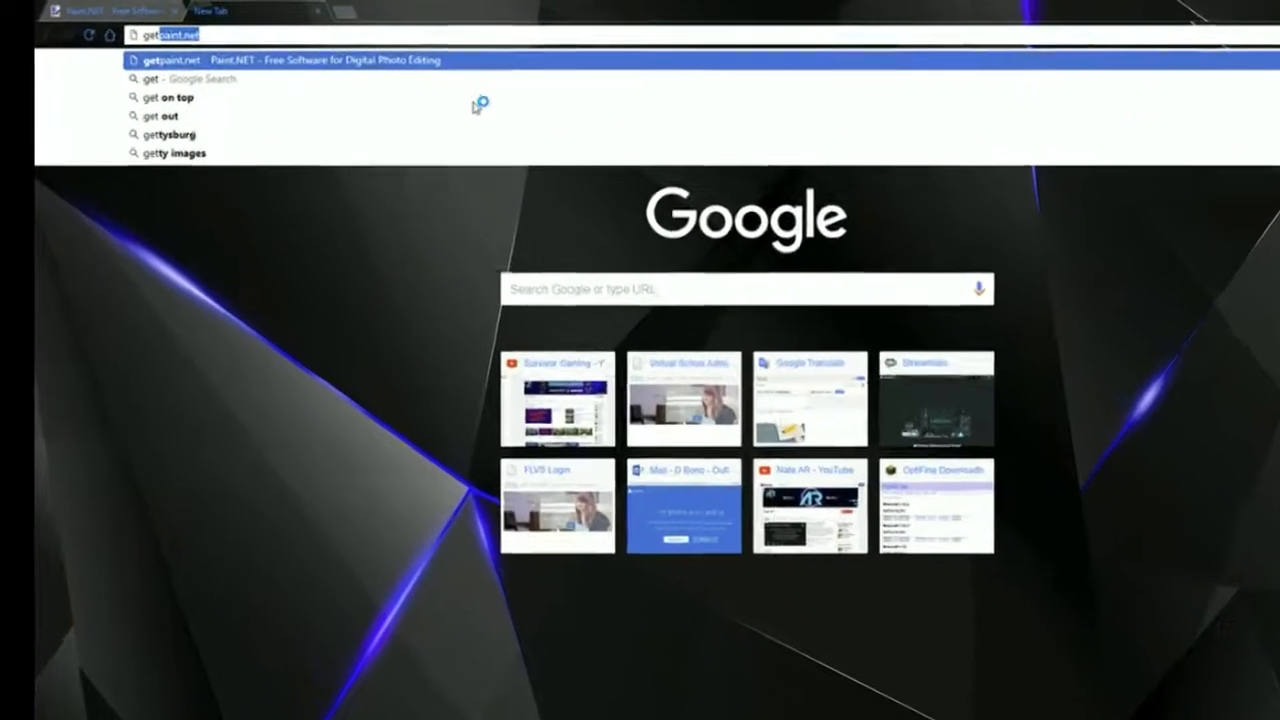
pyautogui.write('.net')
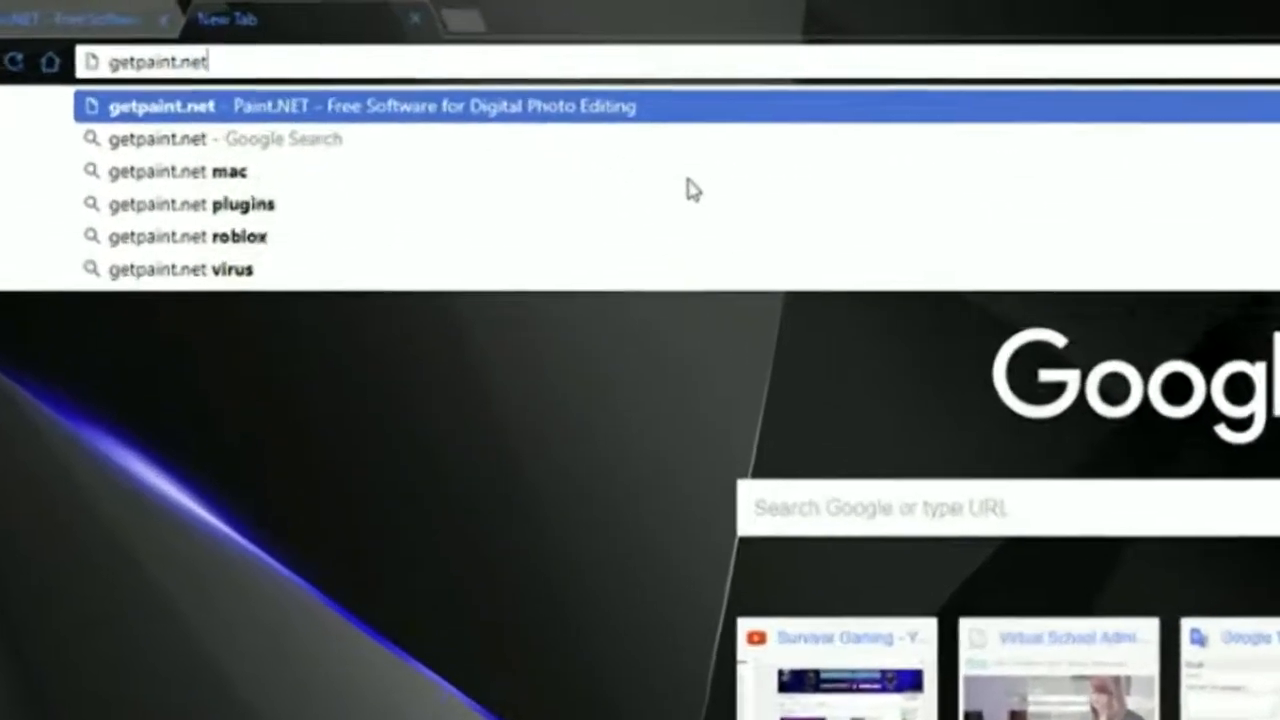
pyautogui.press('Return')
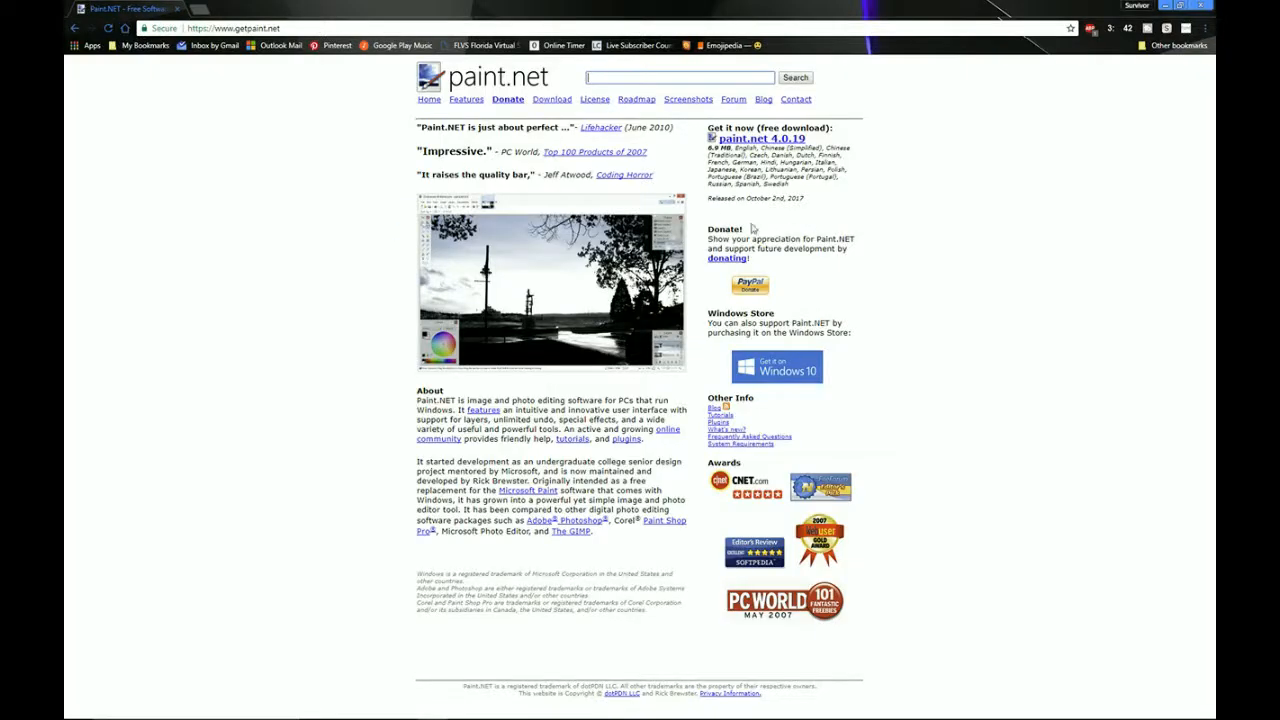
# Download the free paint.net 4.0.19 installer archive from dotPDN and show the file in its folder
pyautogui.click(552, 102)
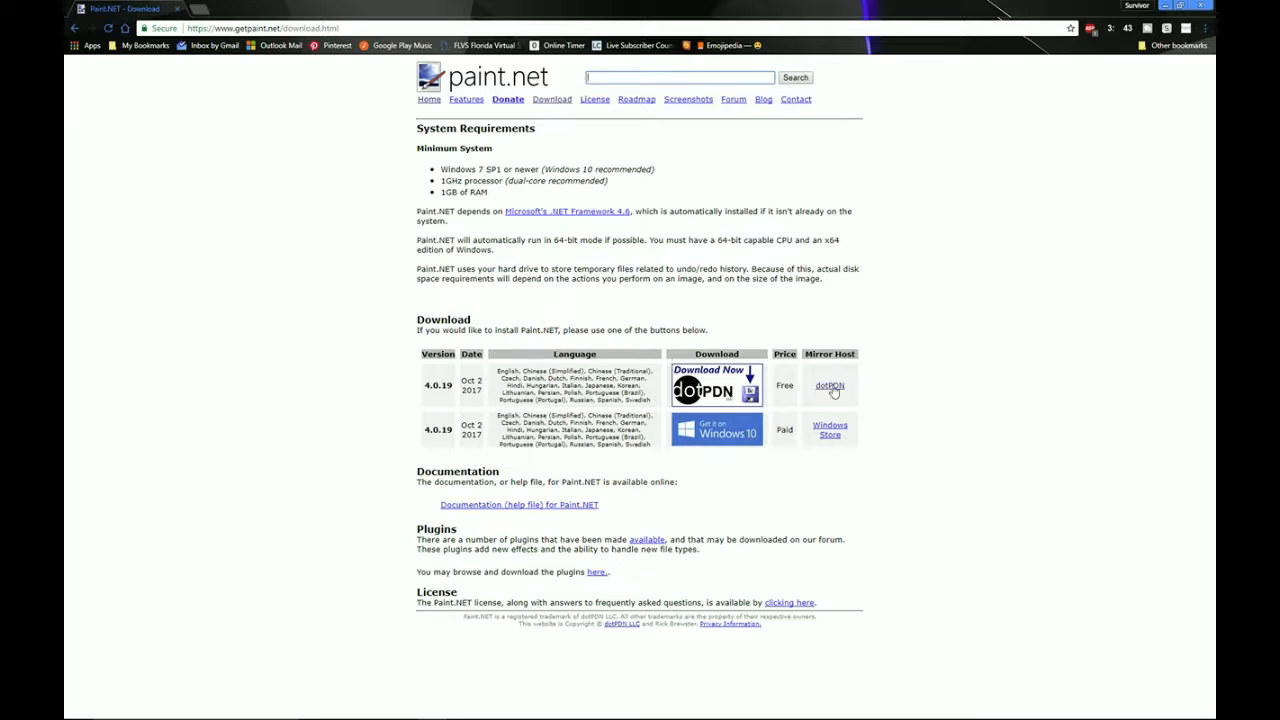
pyautogui.click(729, 389)
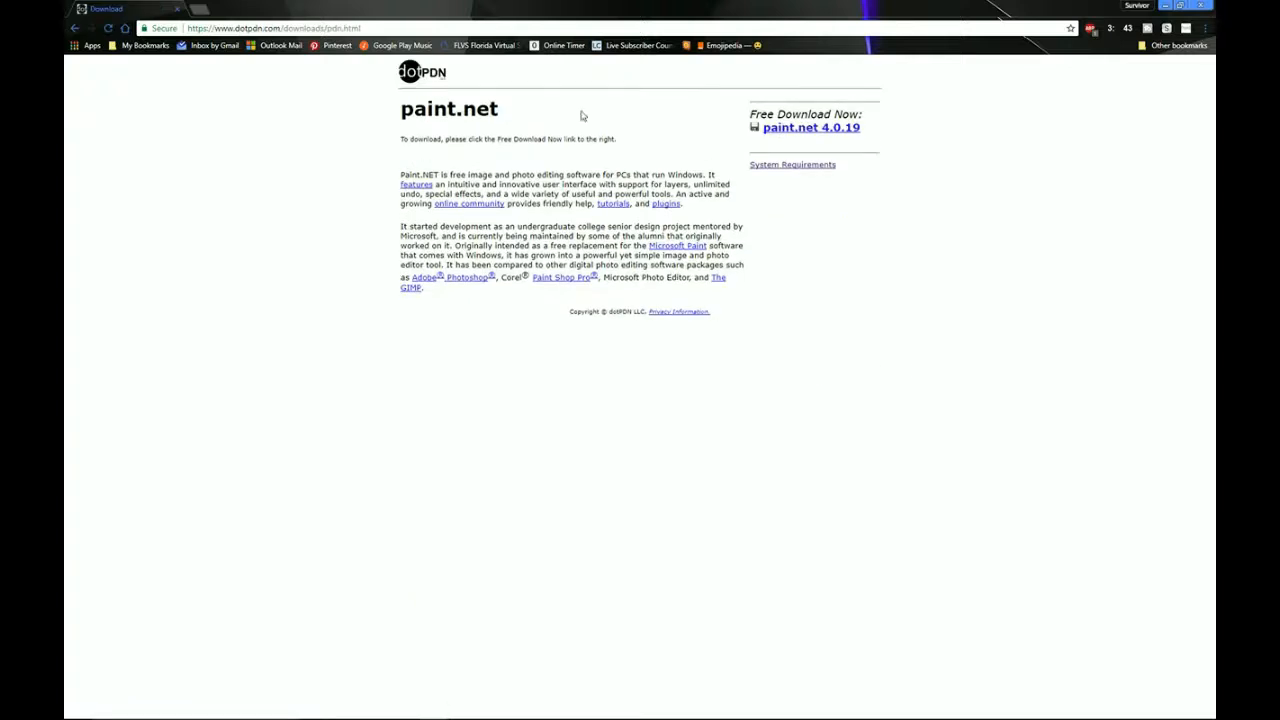
pyautogui.click(826, 132)
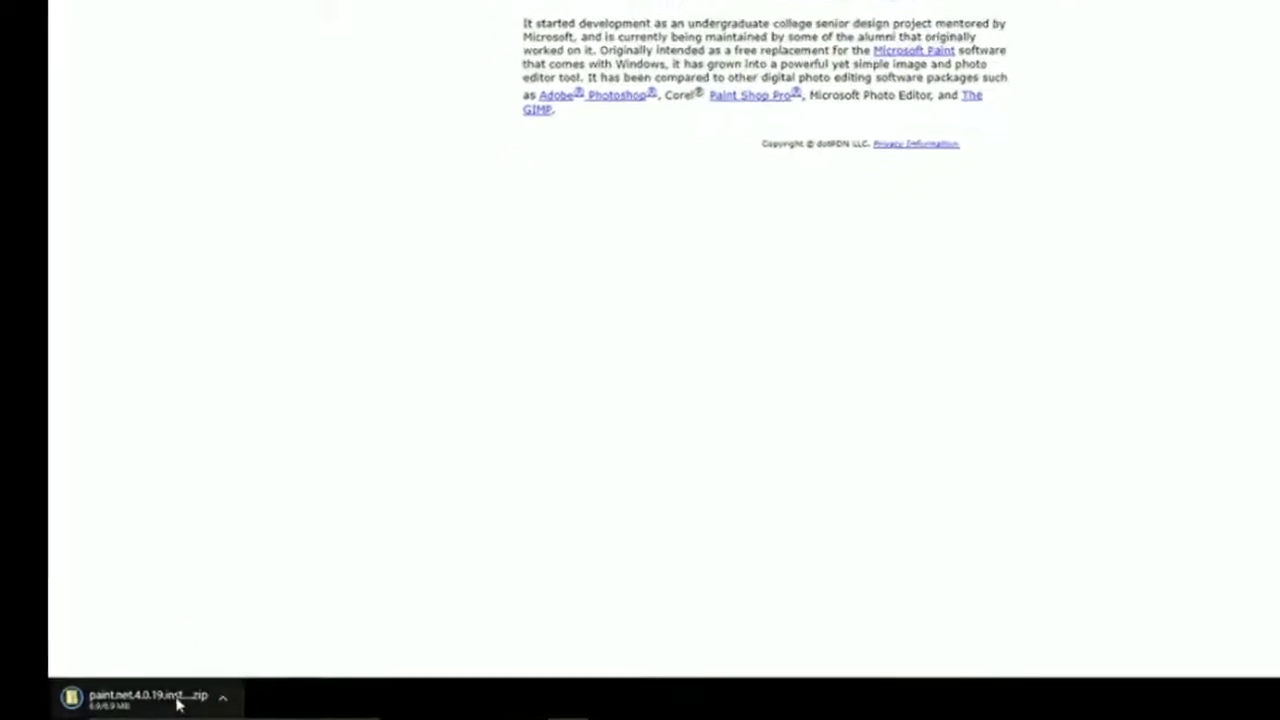
pyautogui.click(258, 691)
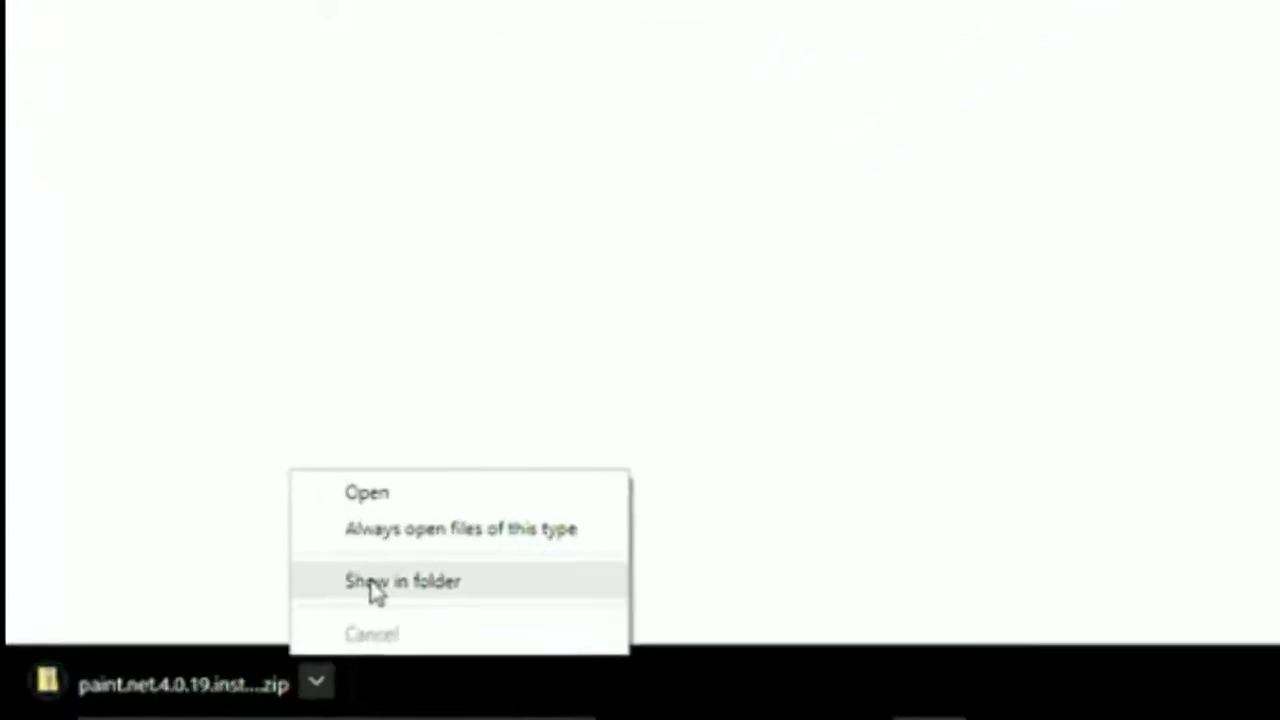
pyautogui.click(366, 591)
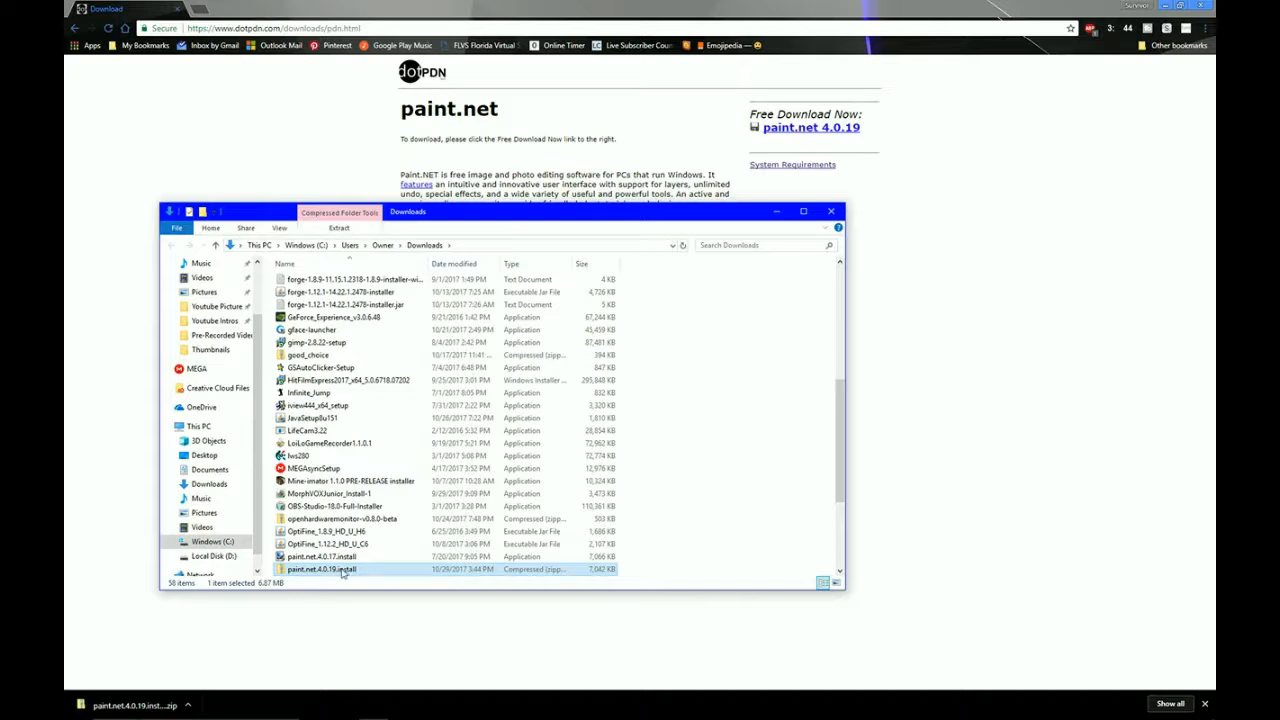
# Look inside the paint.net.4.0.19.install zip and return to the Downloads folder
pyautogui.scroll(-4, 343, 572)
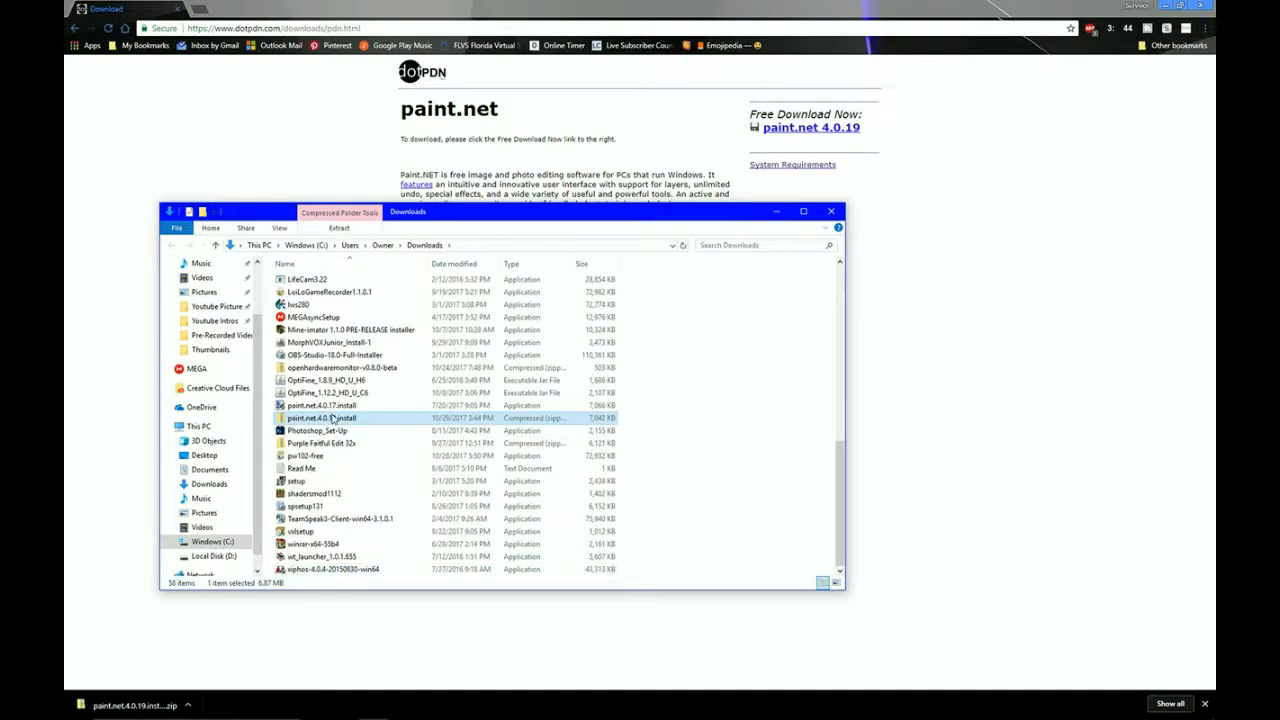
pyautogui.doubleClick(340, 418)
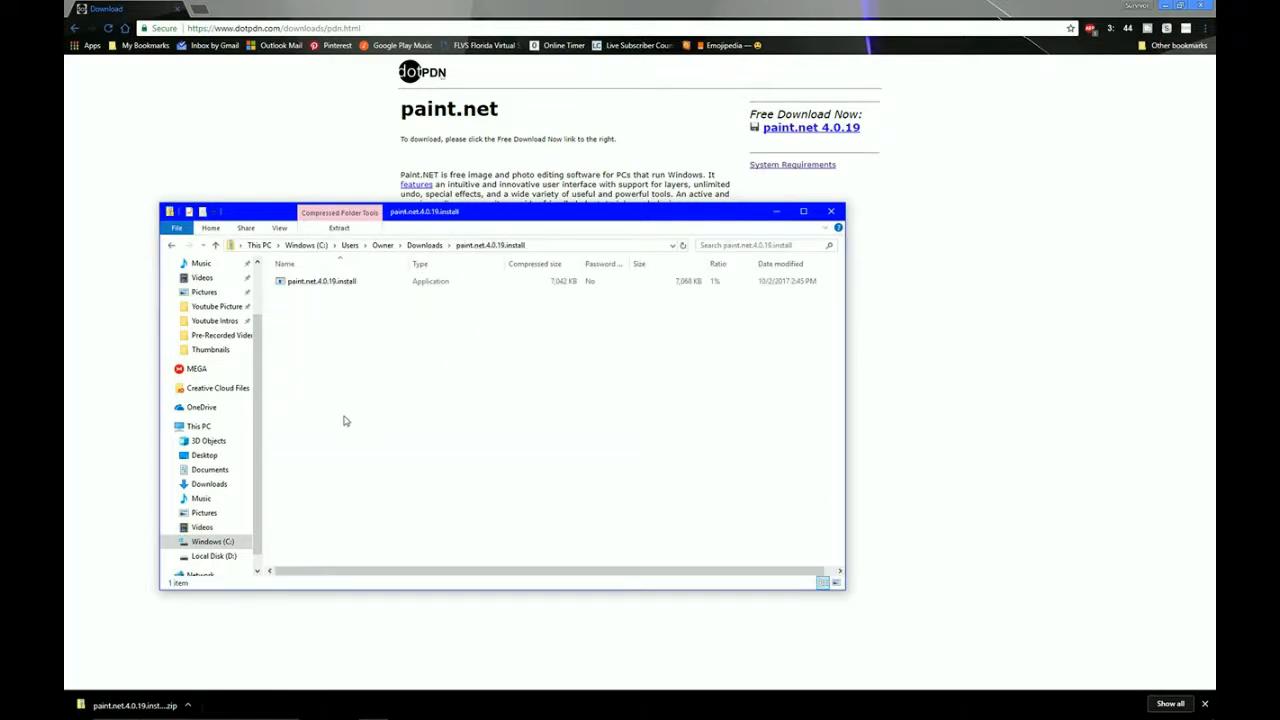
pyautogui.click(424, 245)
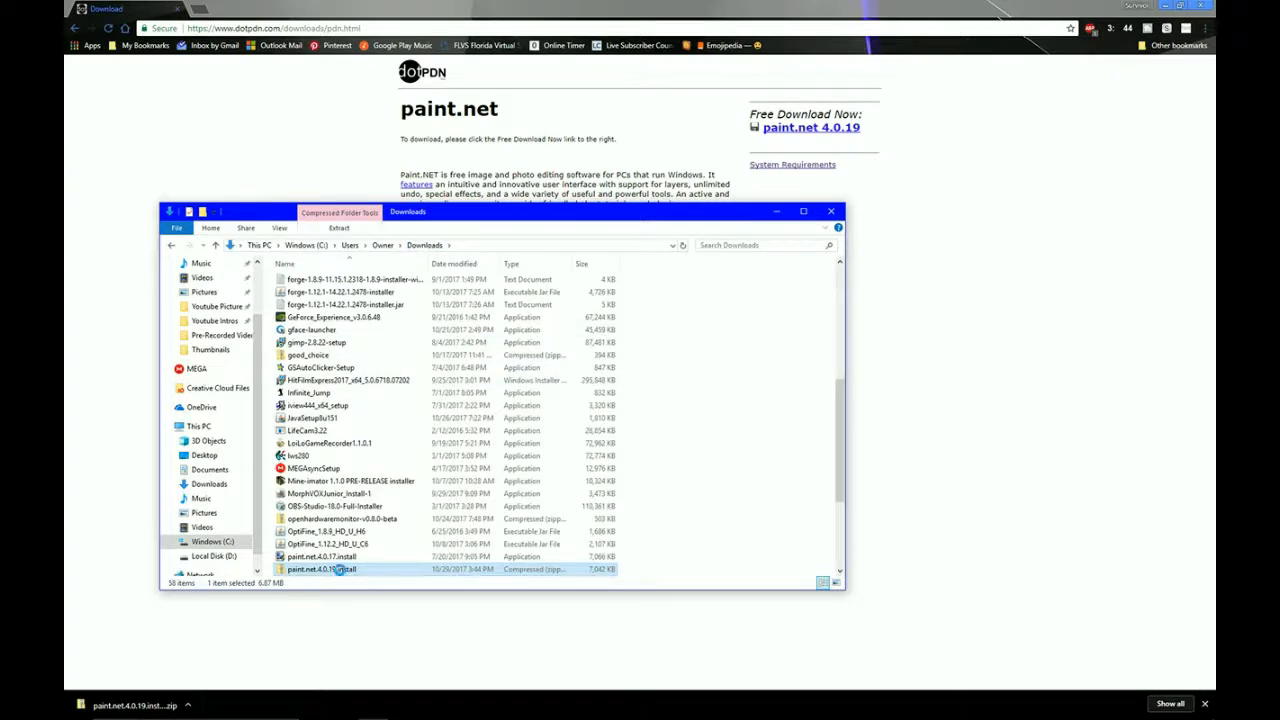
# Extract the paint.net.4.0.19.install zip directly into the Downloads folder, locate the extracted installer and close the folder window
pyautogui.rightClick(340, 569)
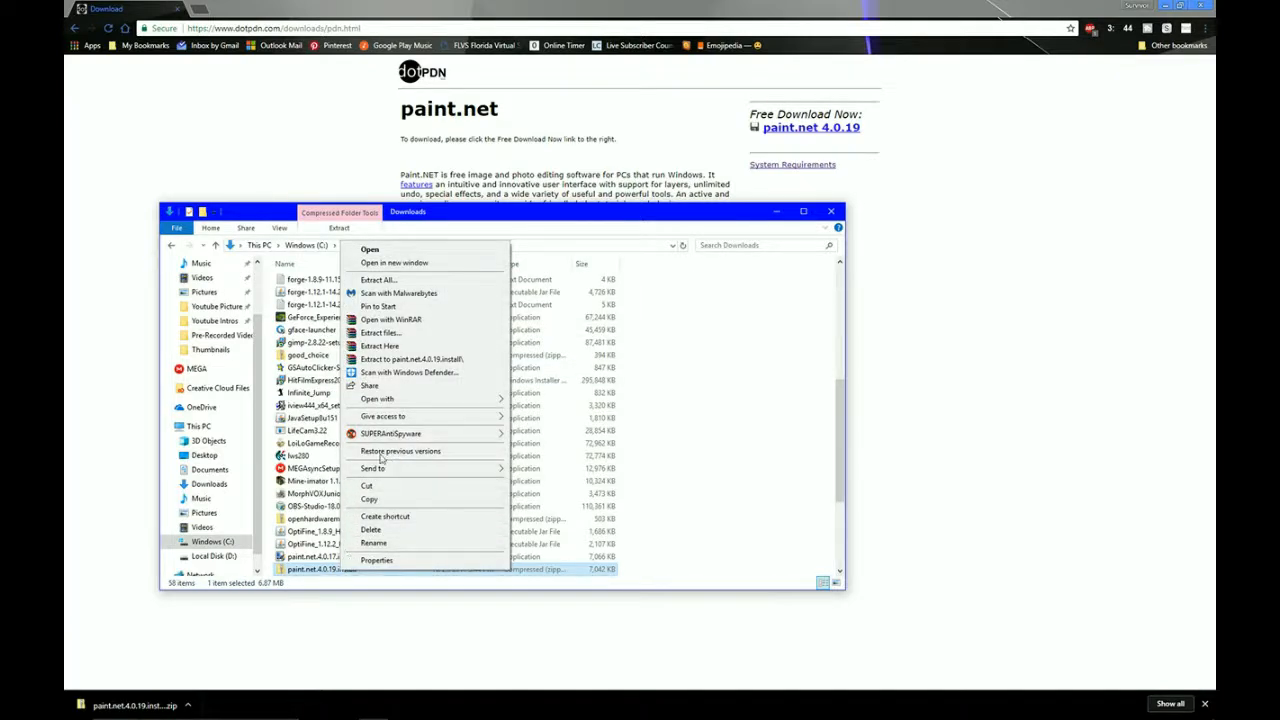
pyautogui.click(380, 345)
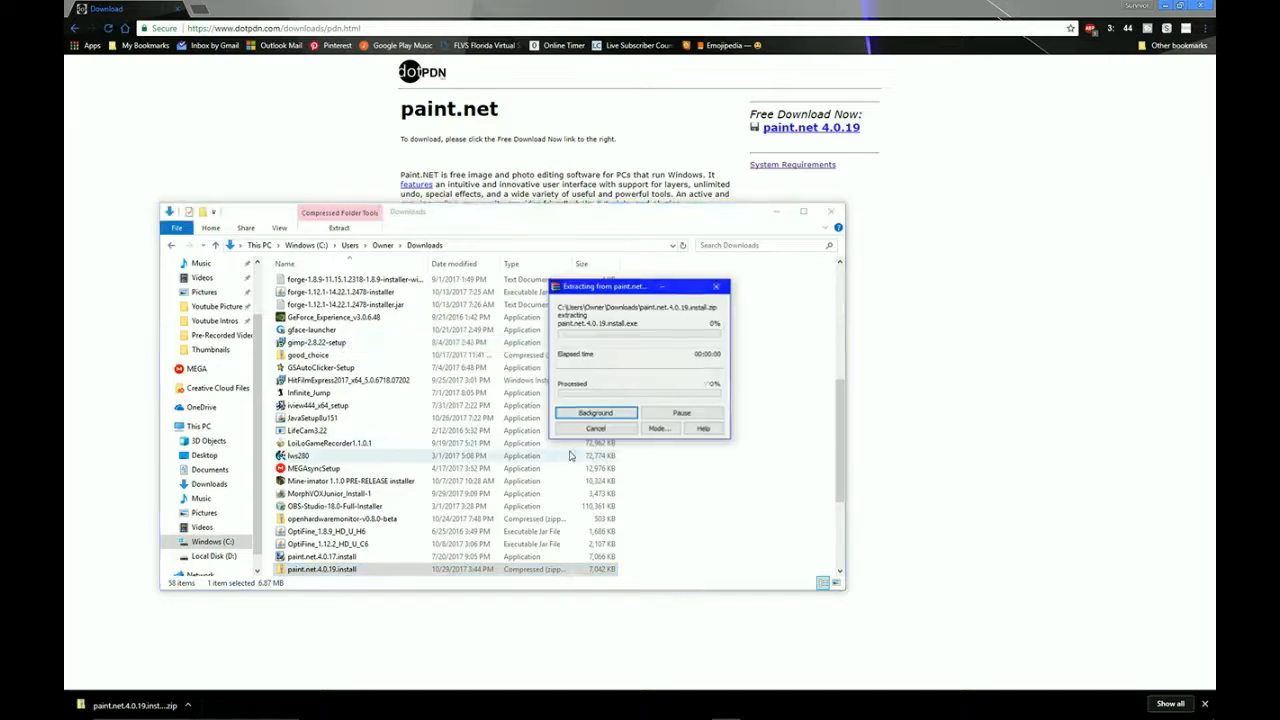
pyautogui.scroll(-4, 378, 510)
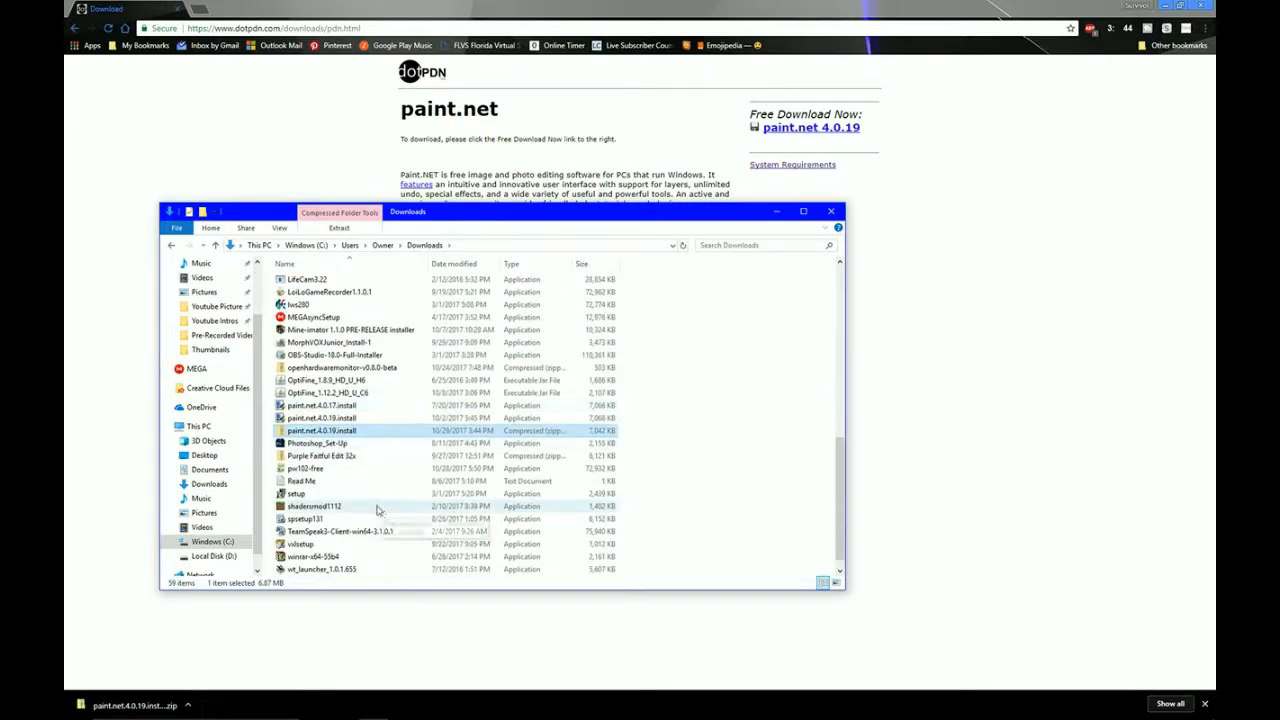
pyautogui.click(398, 421)
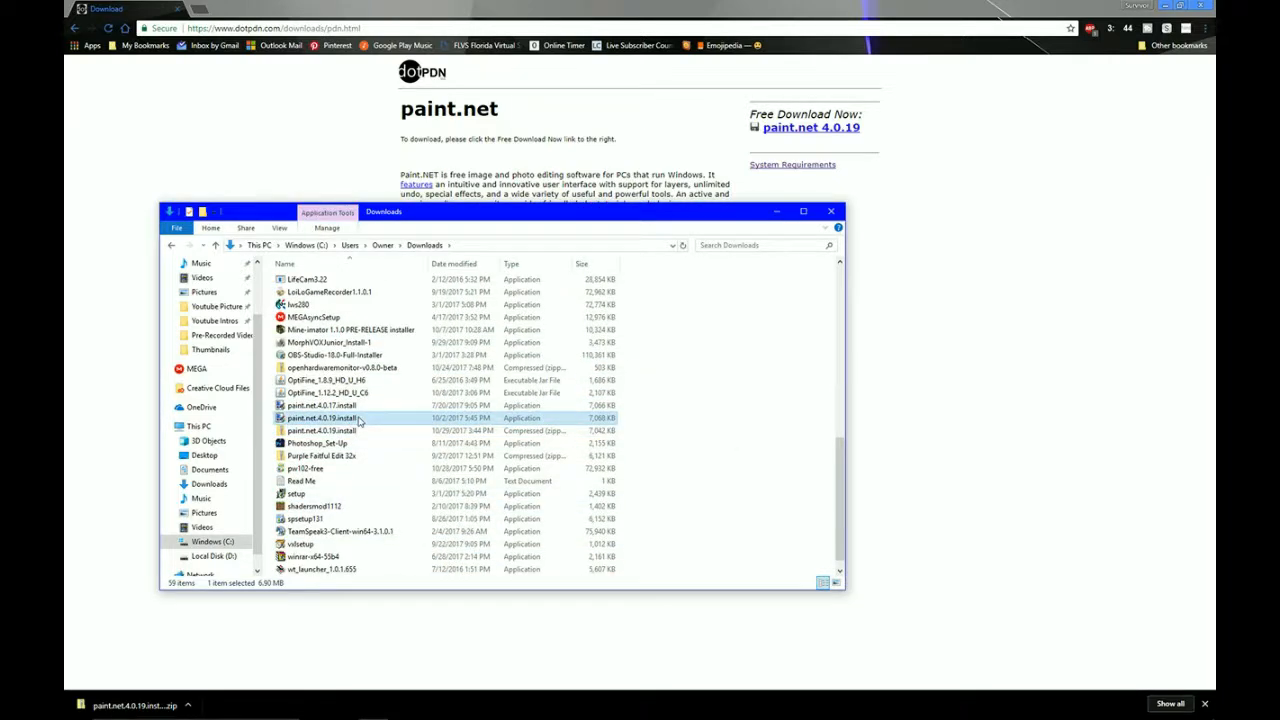
pyautogui.click(353, 431)
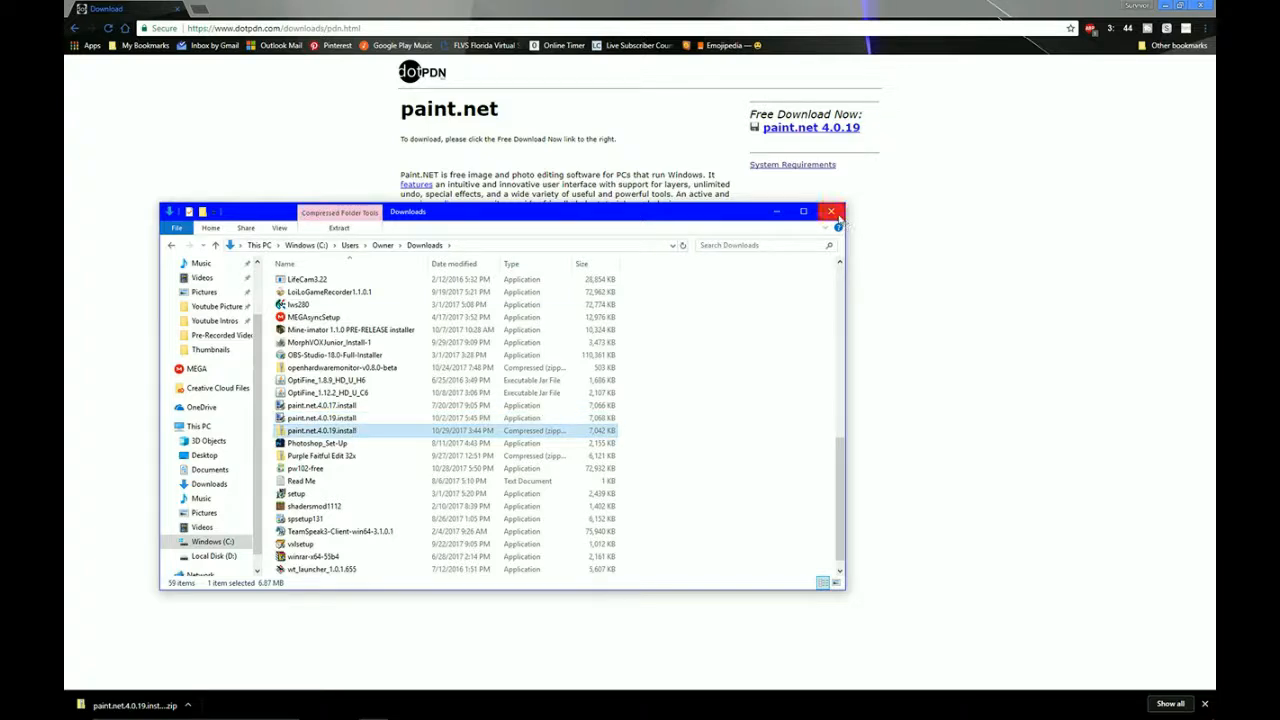
pyautogui.click(838, 217)
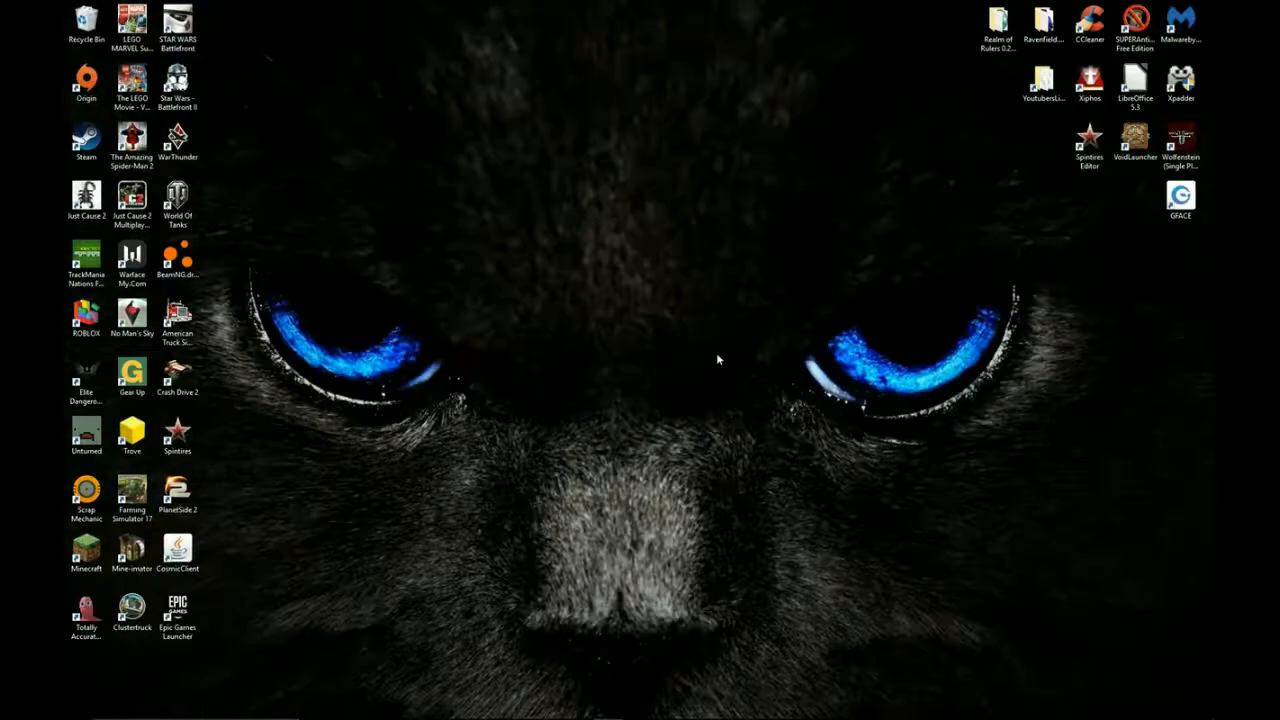
# Launch paint.net and create a new blank image 1280 pixels wide and 720 pixels high
pyautogui.press('super')
pyautogui.press('Return')
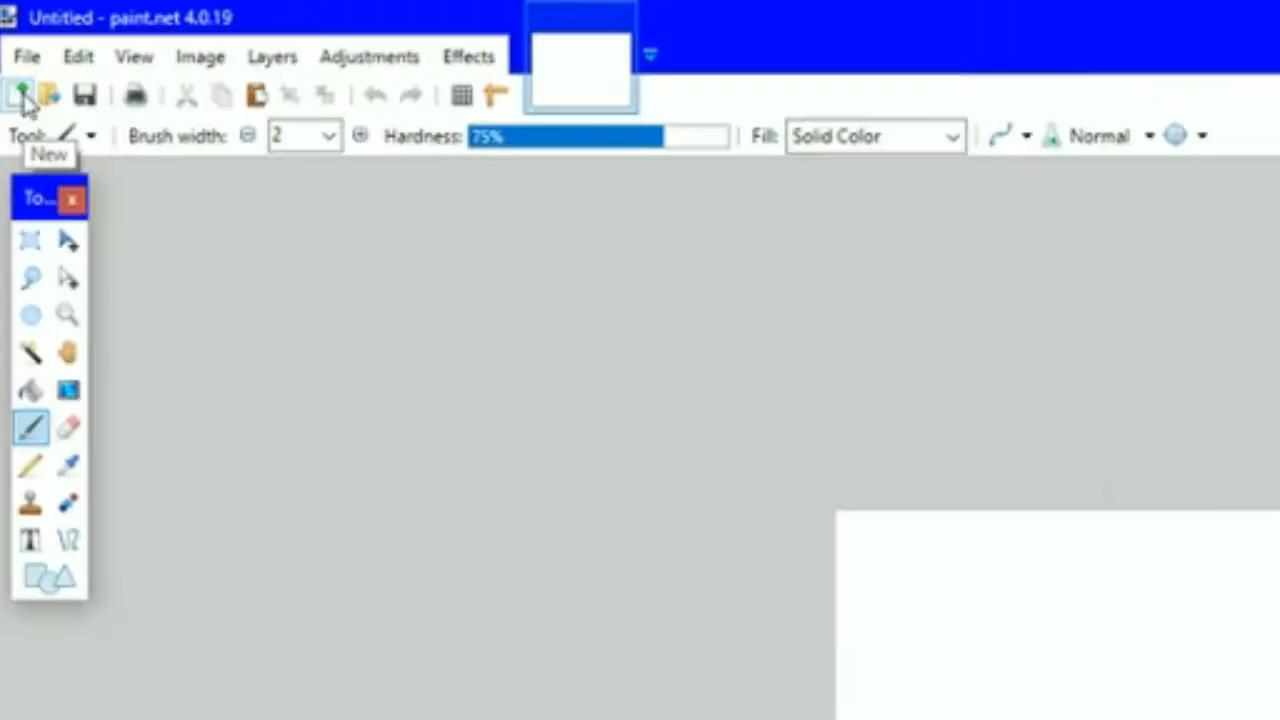
pyautogui.click(21, 96)
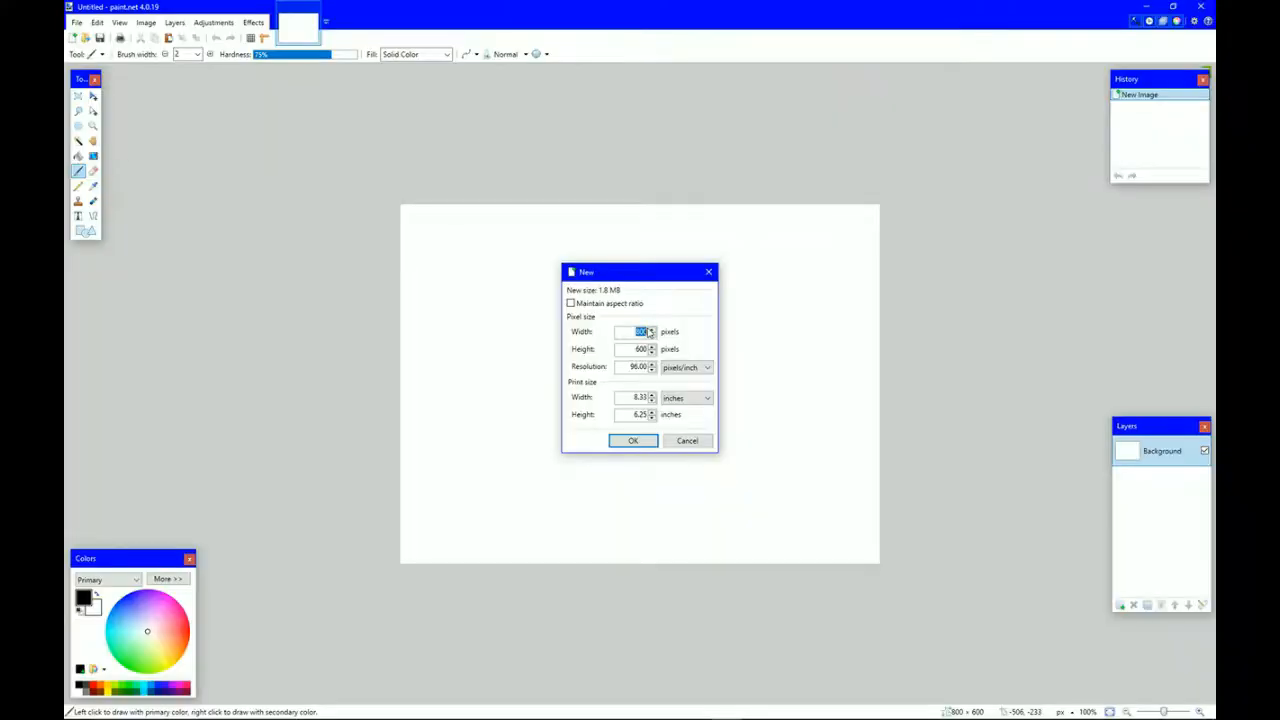
pyautogui.write('128')
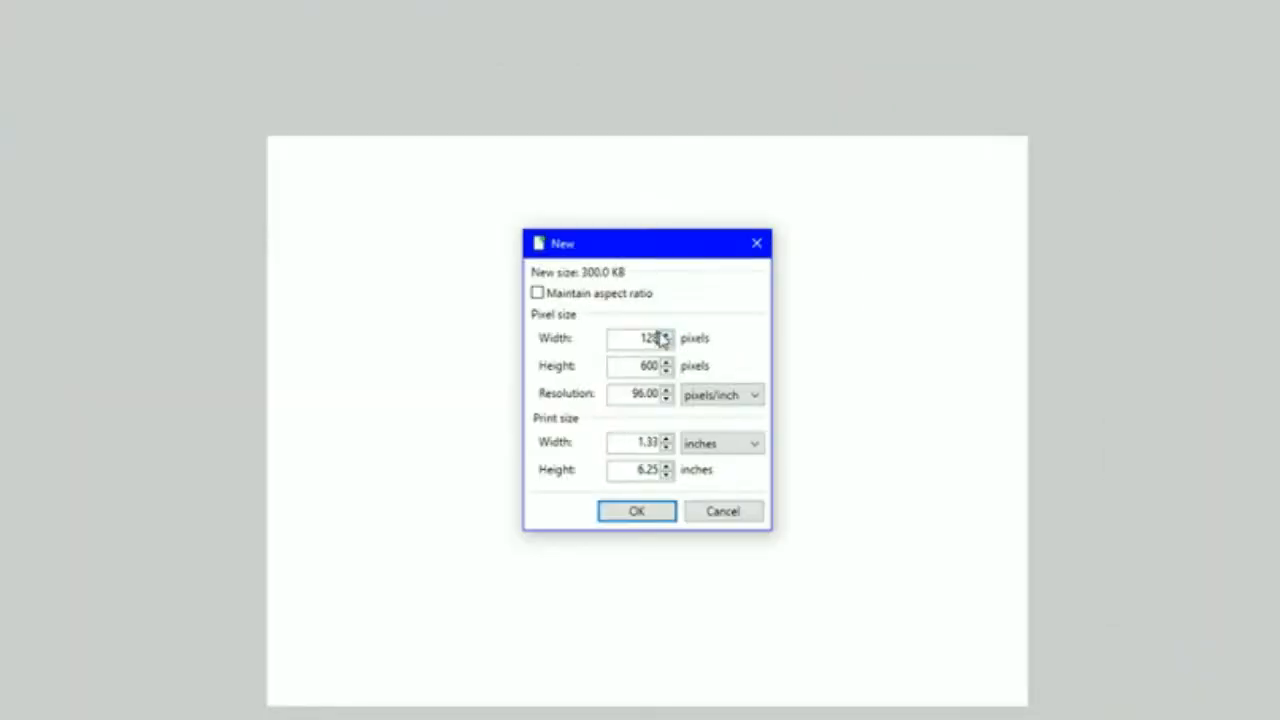
pyautogui.write('0')
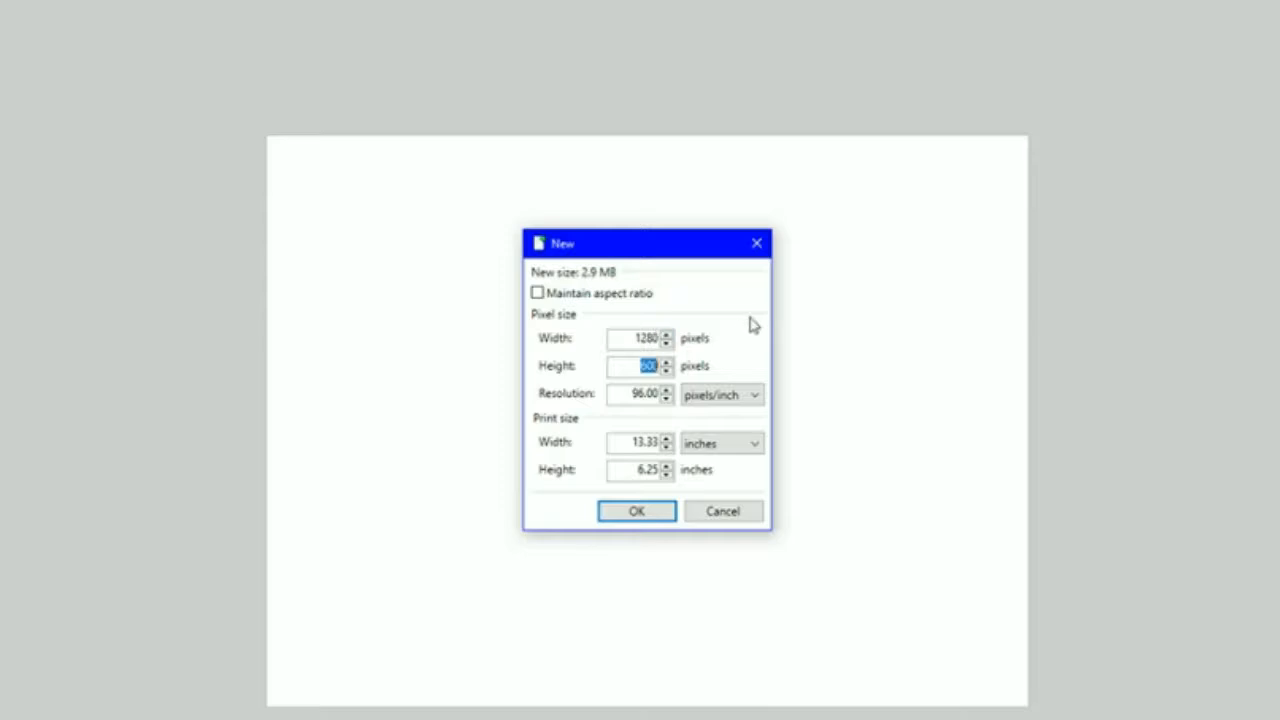
pyautogui.write('720')
pyautogui.click(646, 511)
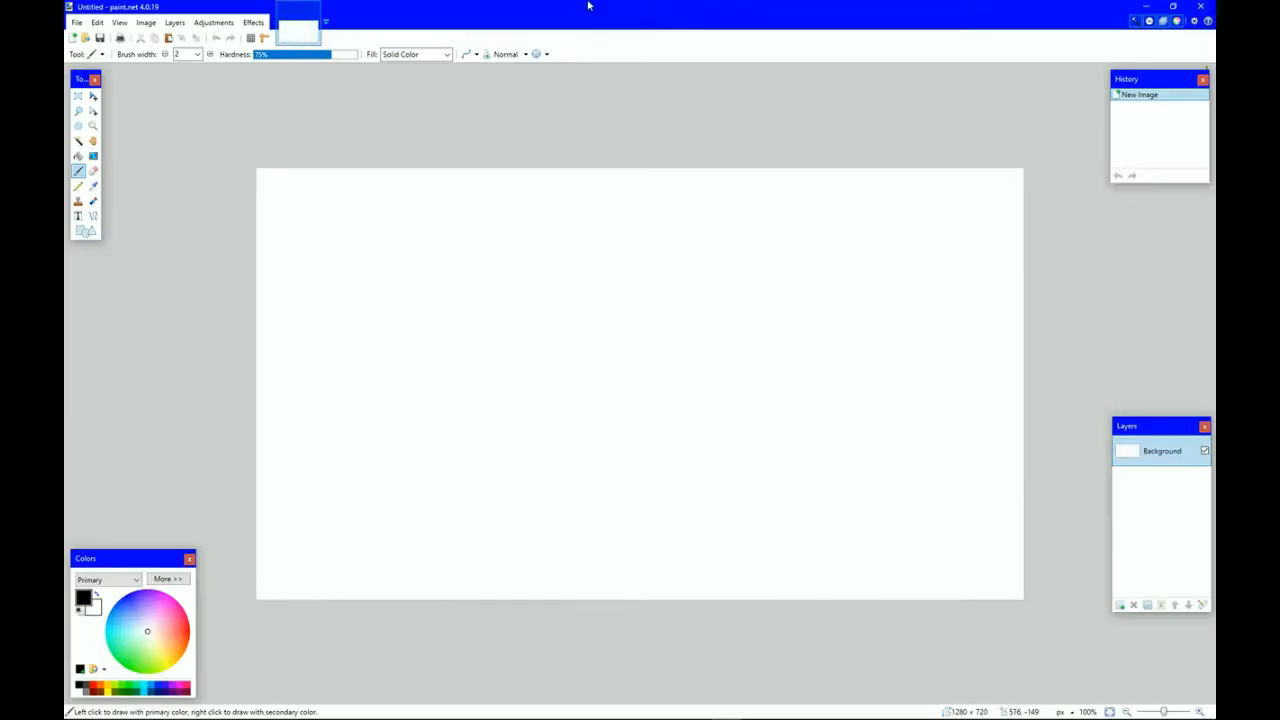
# Switch to Chrome and search Google for "minecraft shaders", showing the image results
pyautogui.moveTo(520, 716)
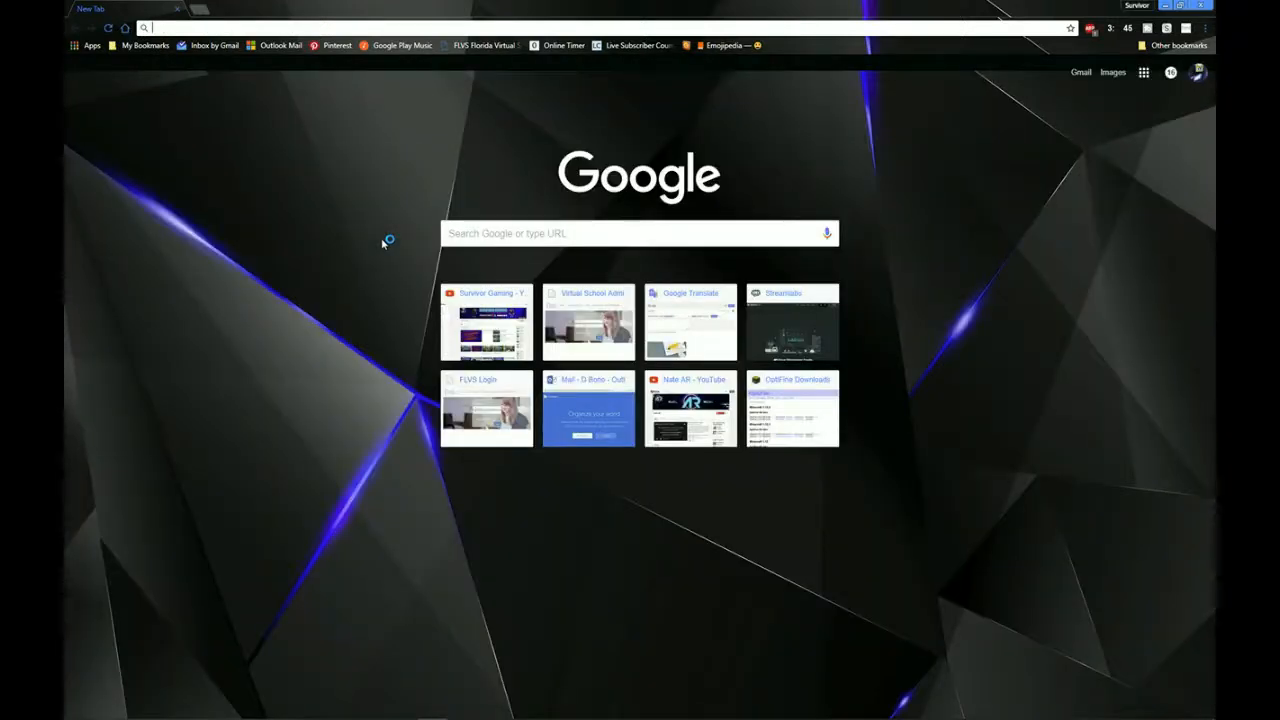
pyautogui.write('min')
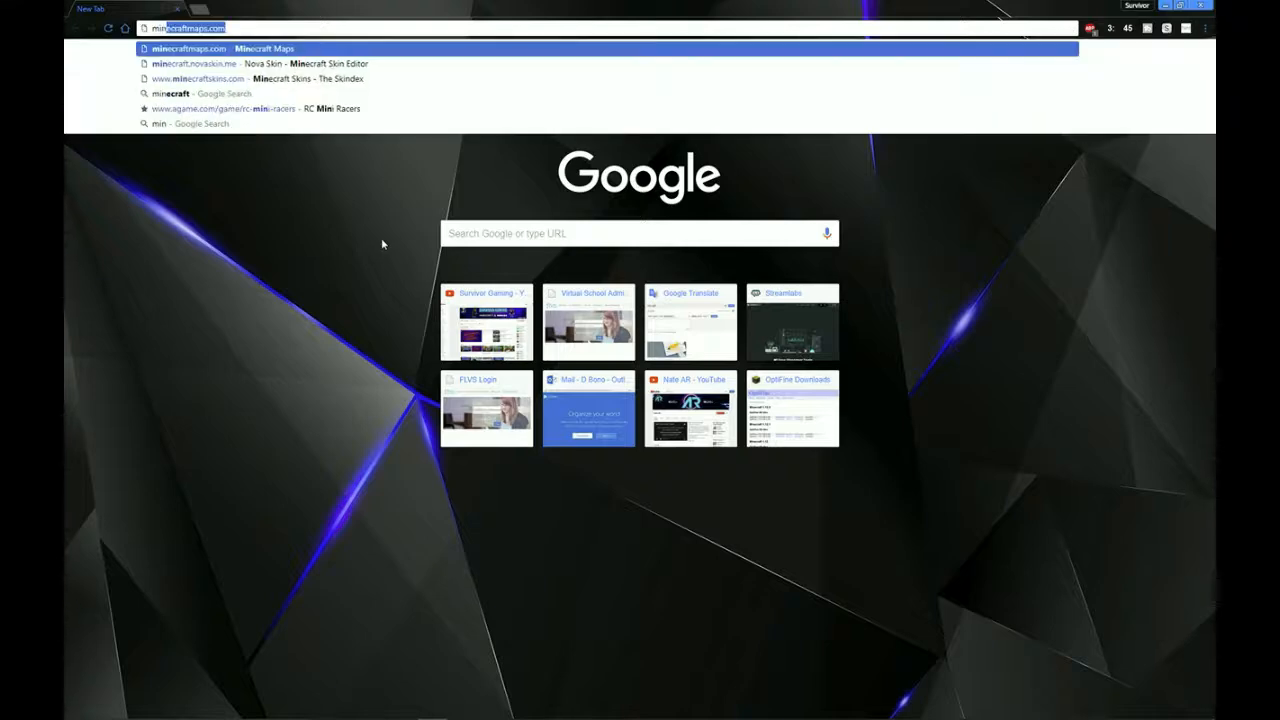
pyautogui.write('ecraft shaders')
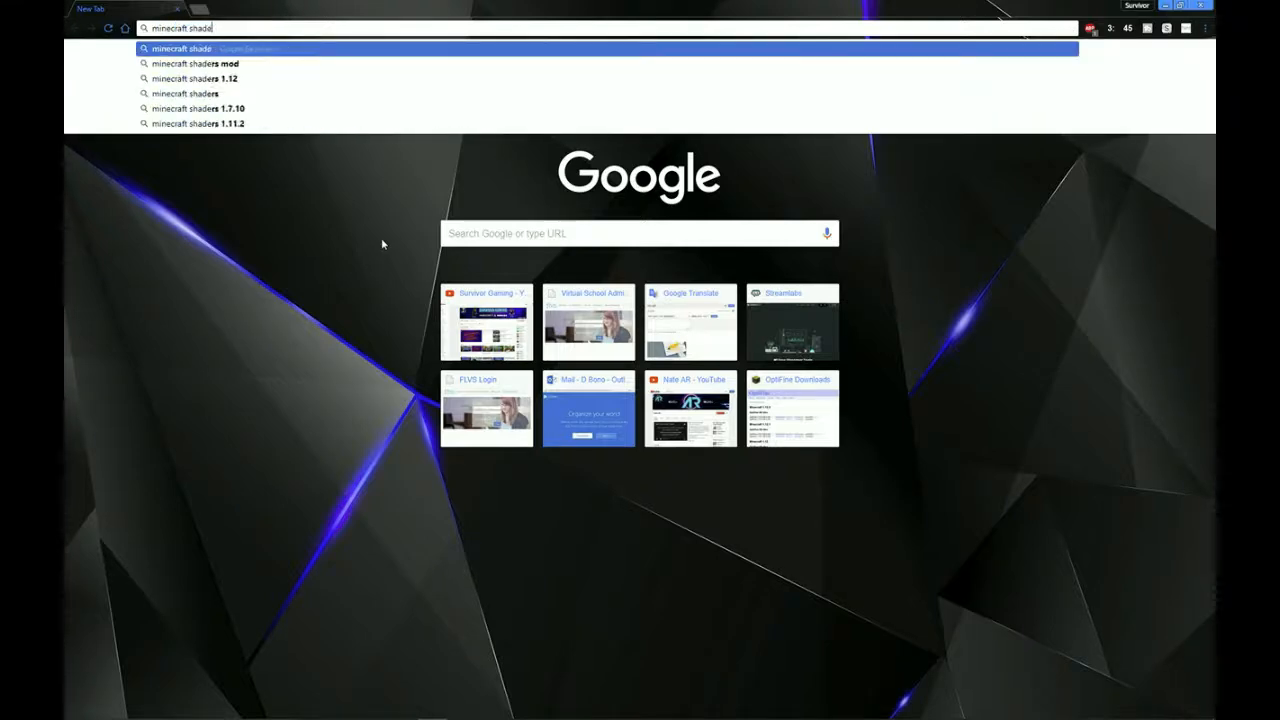
pyautogui.press('Return')
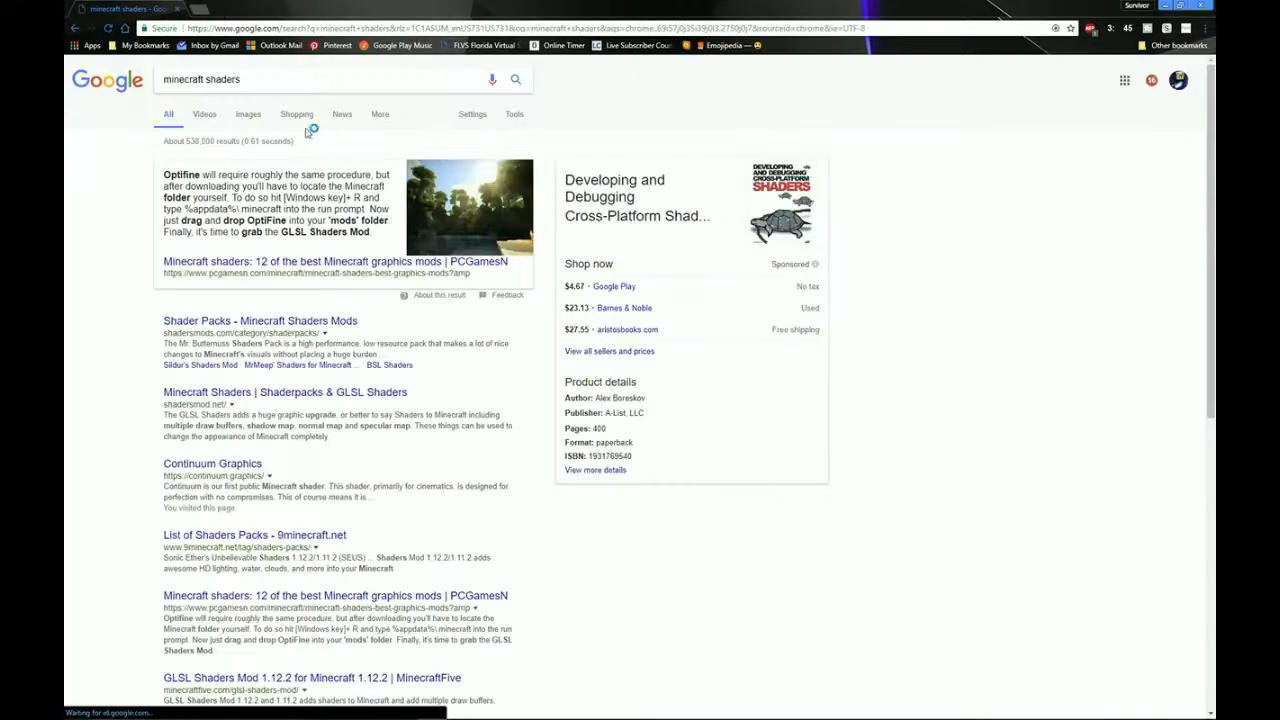
pyautogui.click(248, 114)
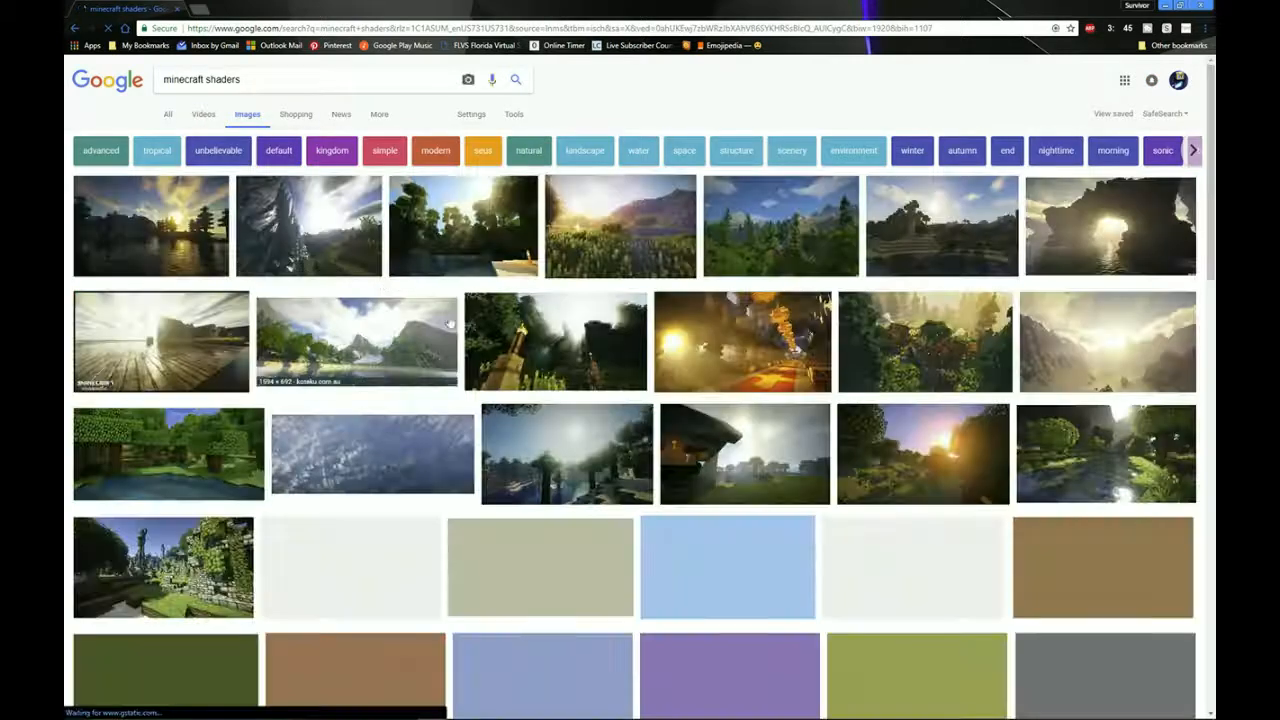
# Browse the image results and preview the Continuum Shaders picture of the sunlit rock arch
pyautogui.scroll(-1, 838, 478)
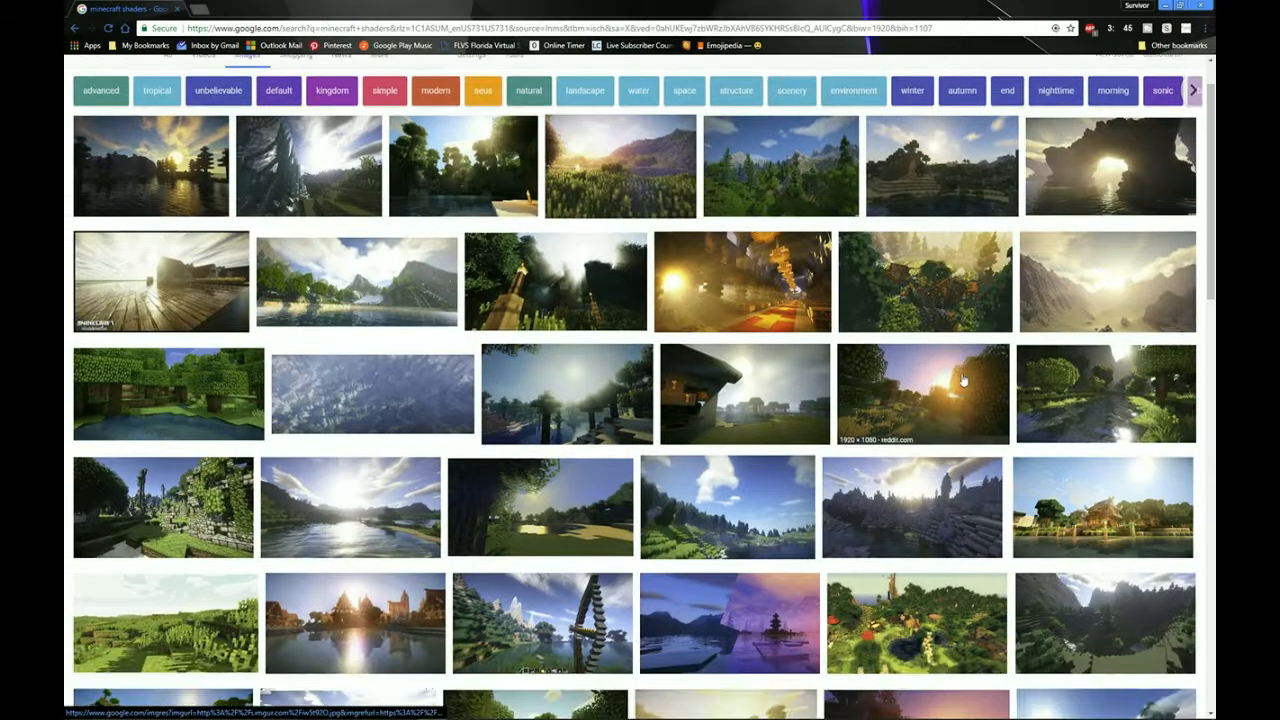
pyautogui.scroll(1, 1073, 350)
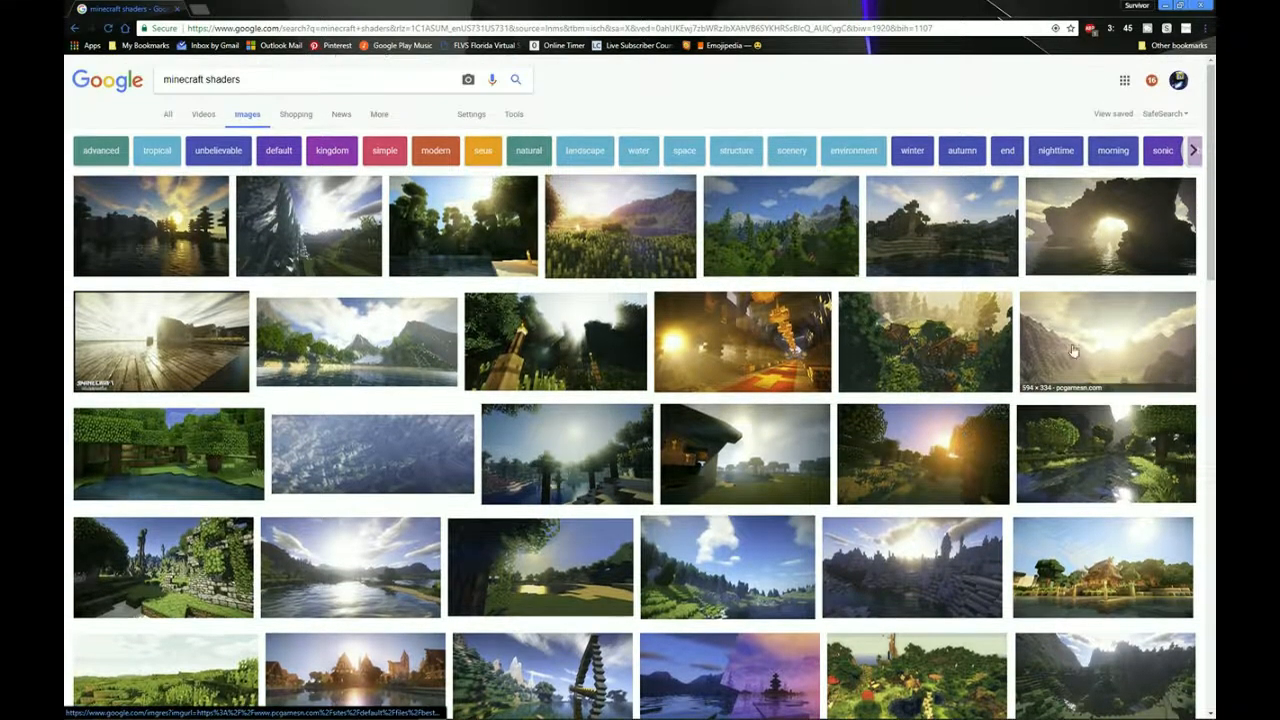
pyautogui.click(1090, 240)
pyautogui.scroll(-1, 342, 347)
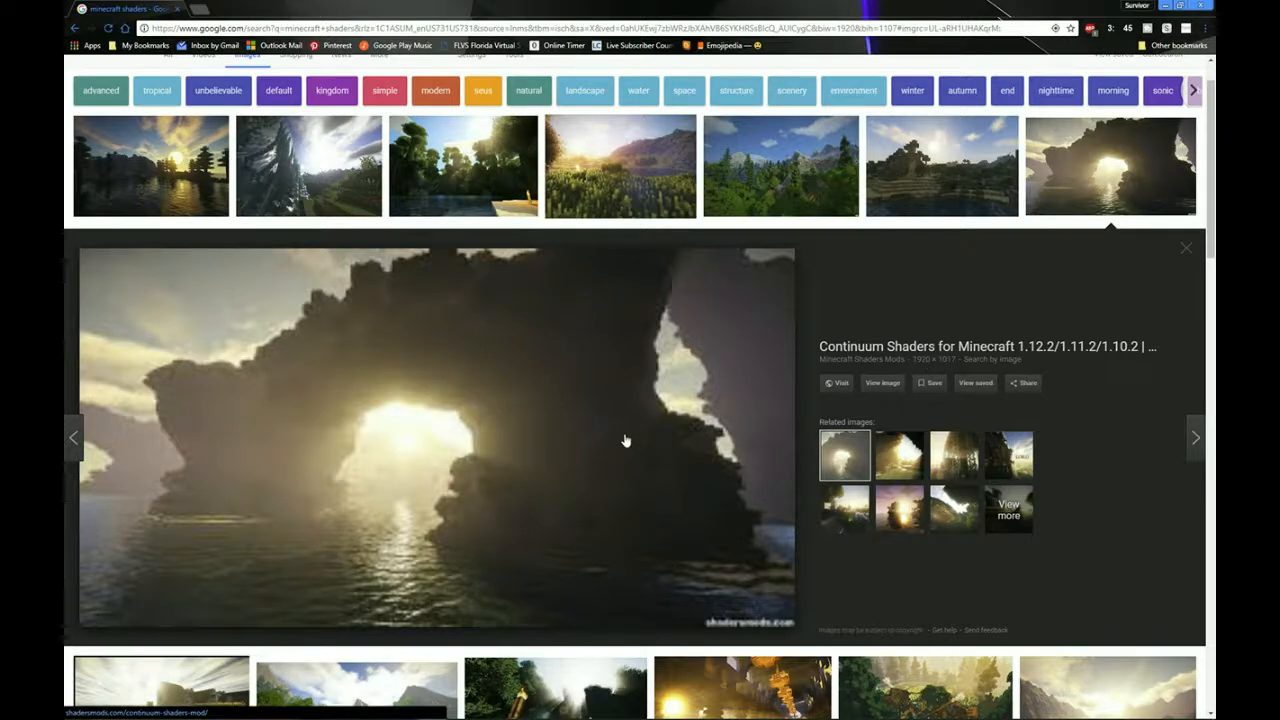
pyautogui.rightClick(509, 409)
pyautogui.click(580, 6)
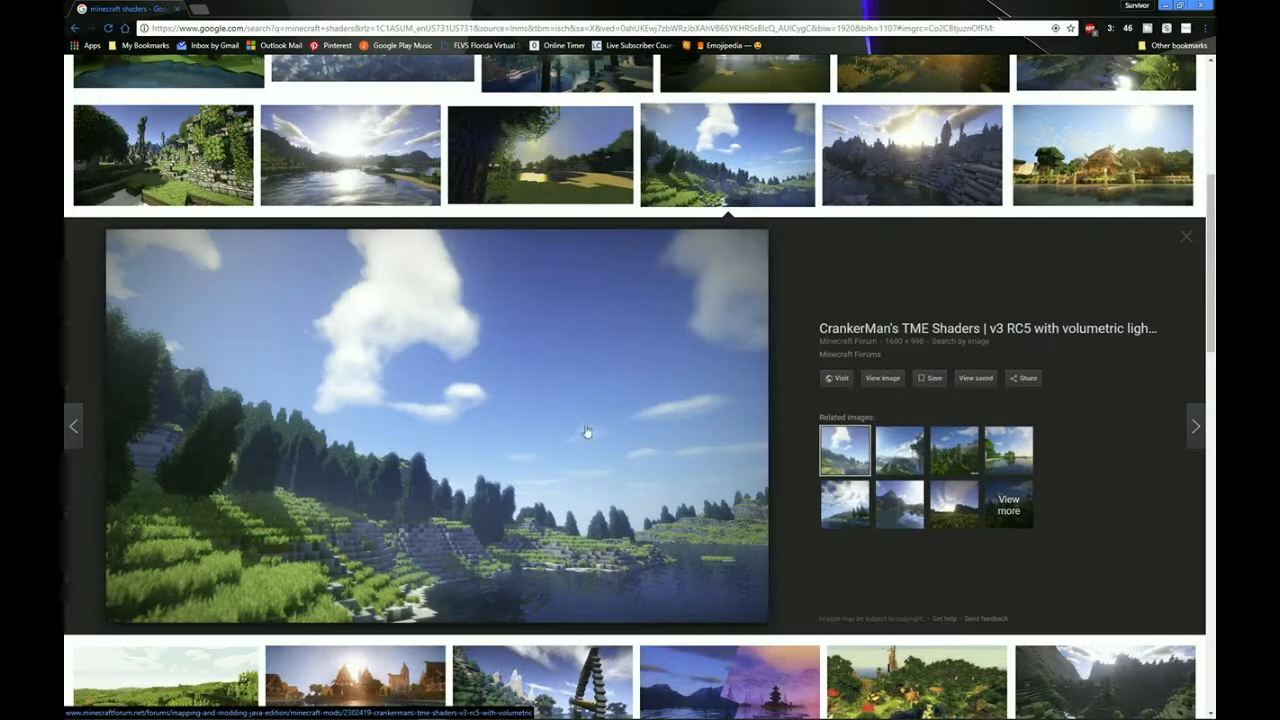
# Copy the previewed TME Shaders v3 RC5 landscape image with the lake and blue sky
pyautogui.rightClick(470, 380)
pyautogui.click(550, 496)
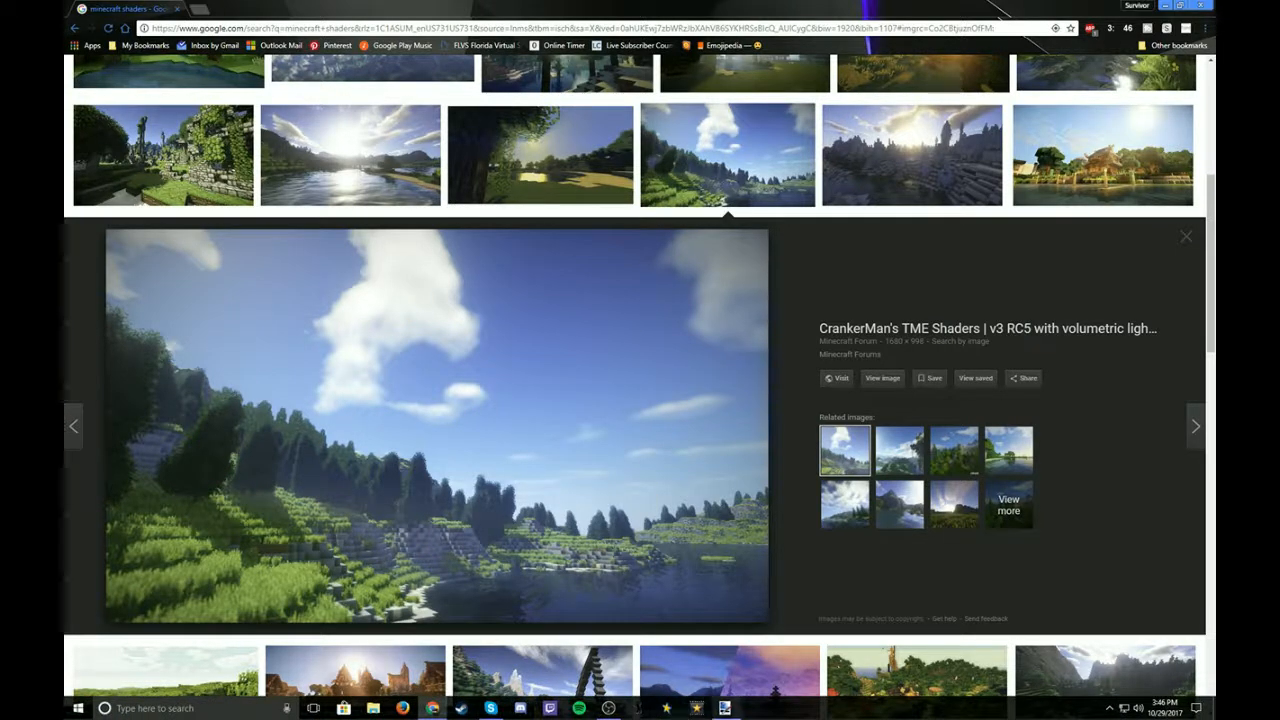
# Switch to paint.net and paste the copied landscape into the blank image, keeping the canvas size
pyautogui.moveTo(725, 710)
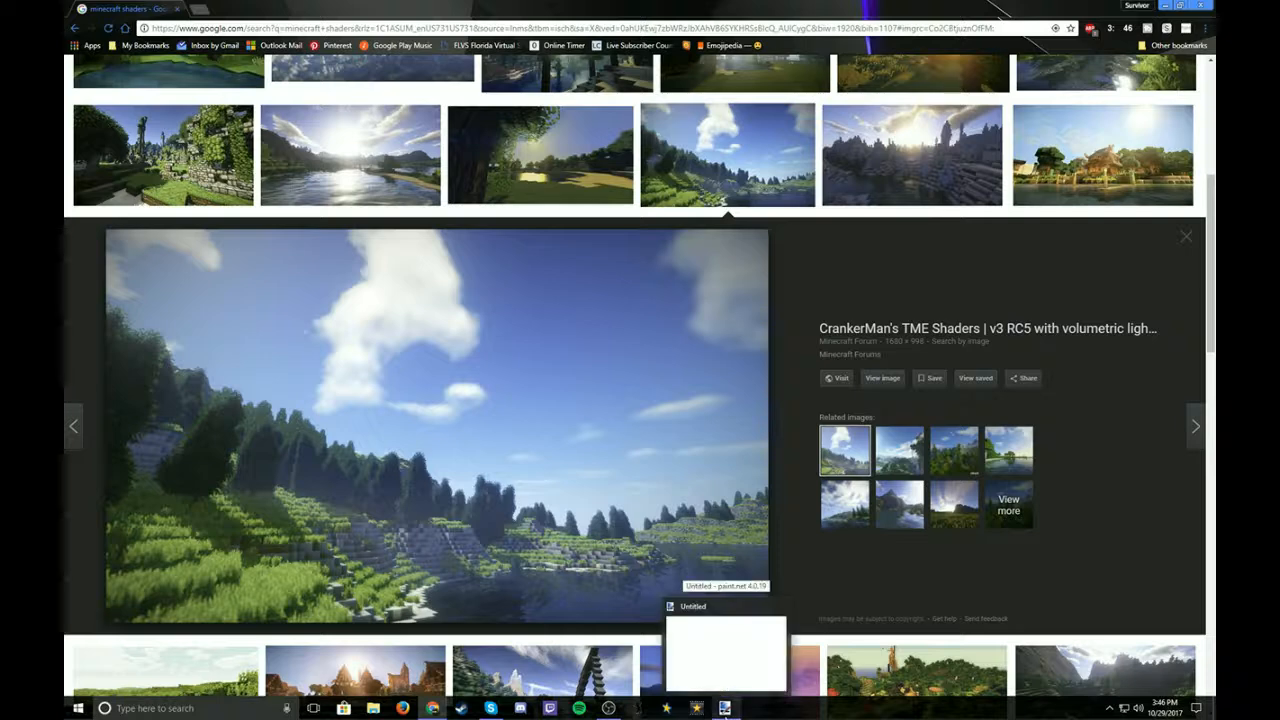
pyautogui.click(725, 708)
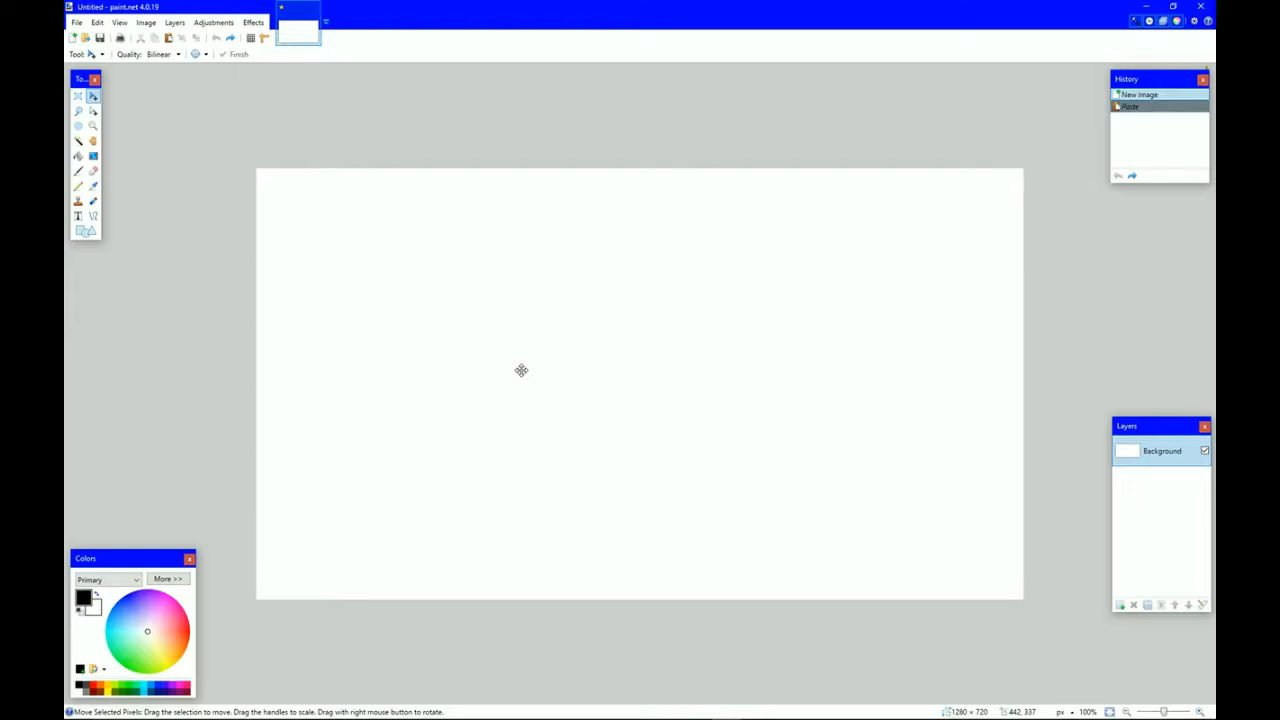
pyautogui.hotkey('ctrl', 'v')
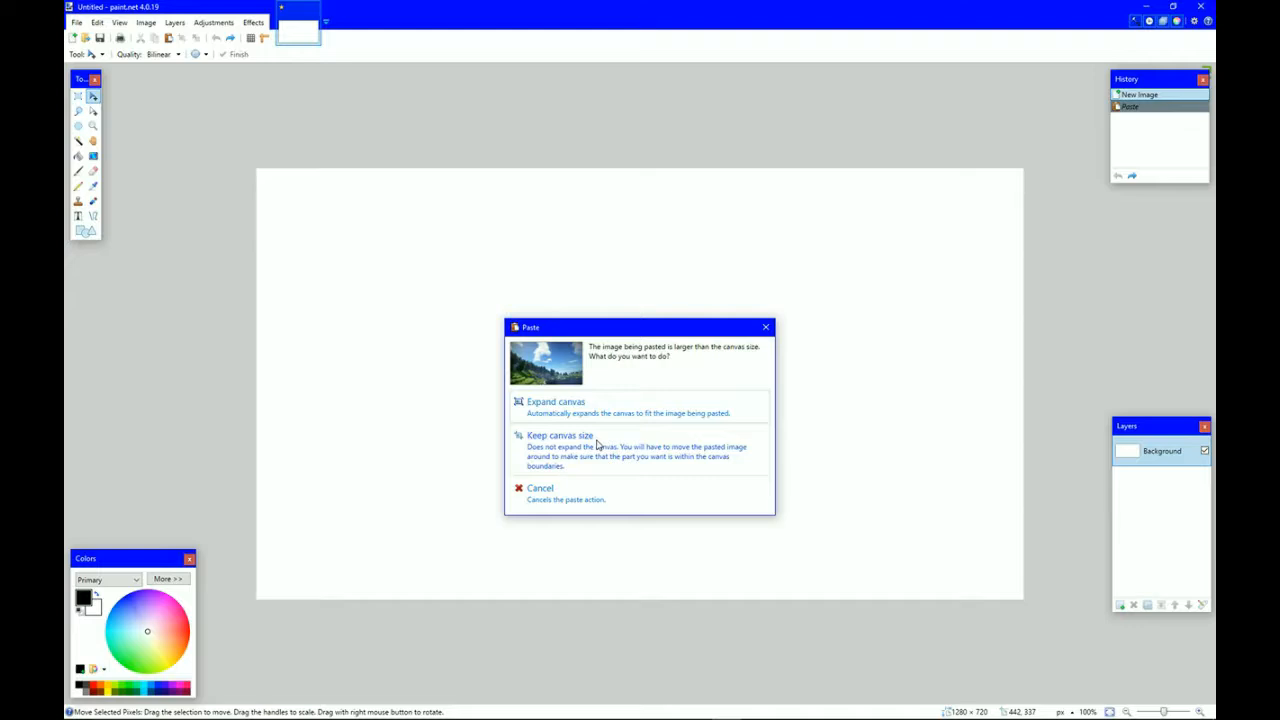
pyautogui.click(596, 447)
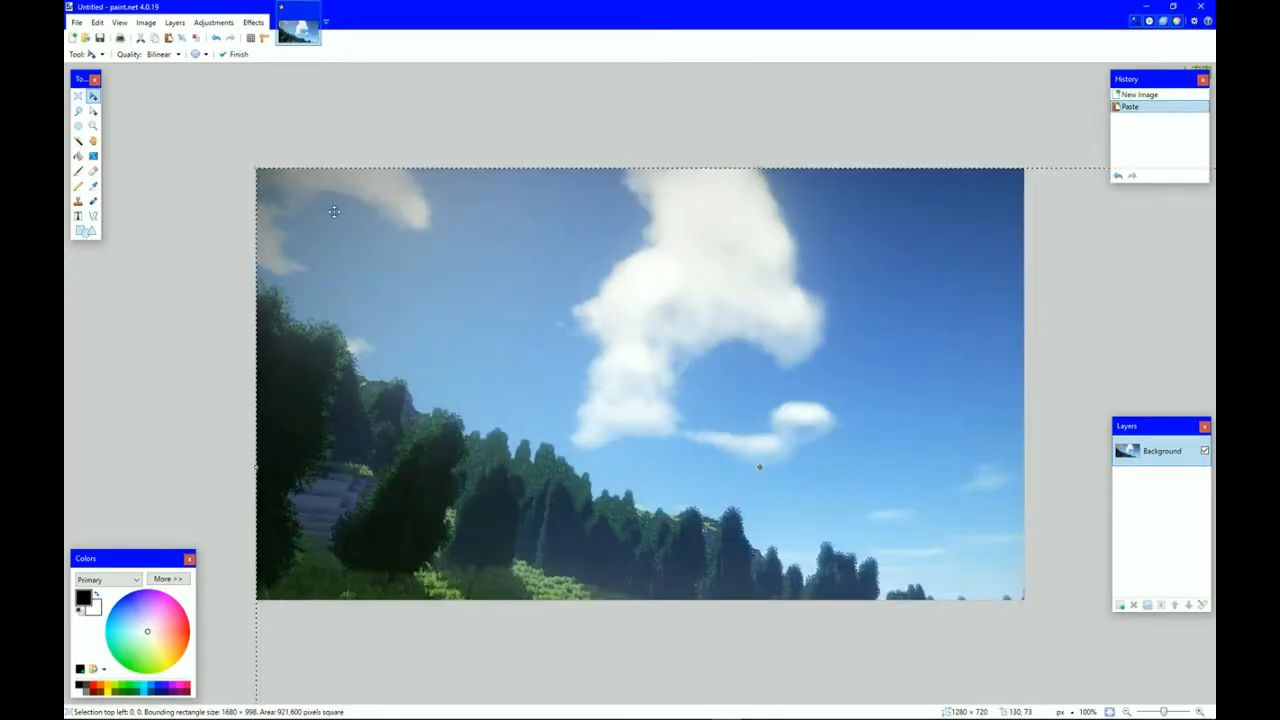
# Scale the pasted landscape proportionally to 1280 x 760 pixels so it spans the full canvas width
pyautogui.scroll(-2, 400, 340)
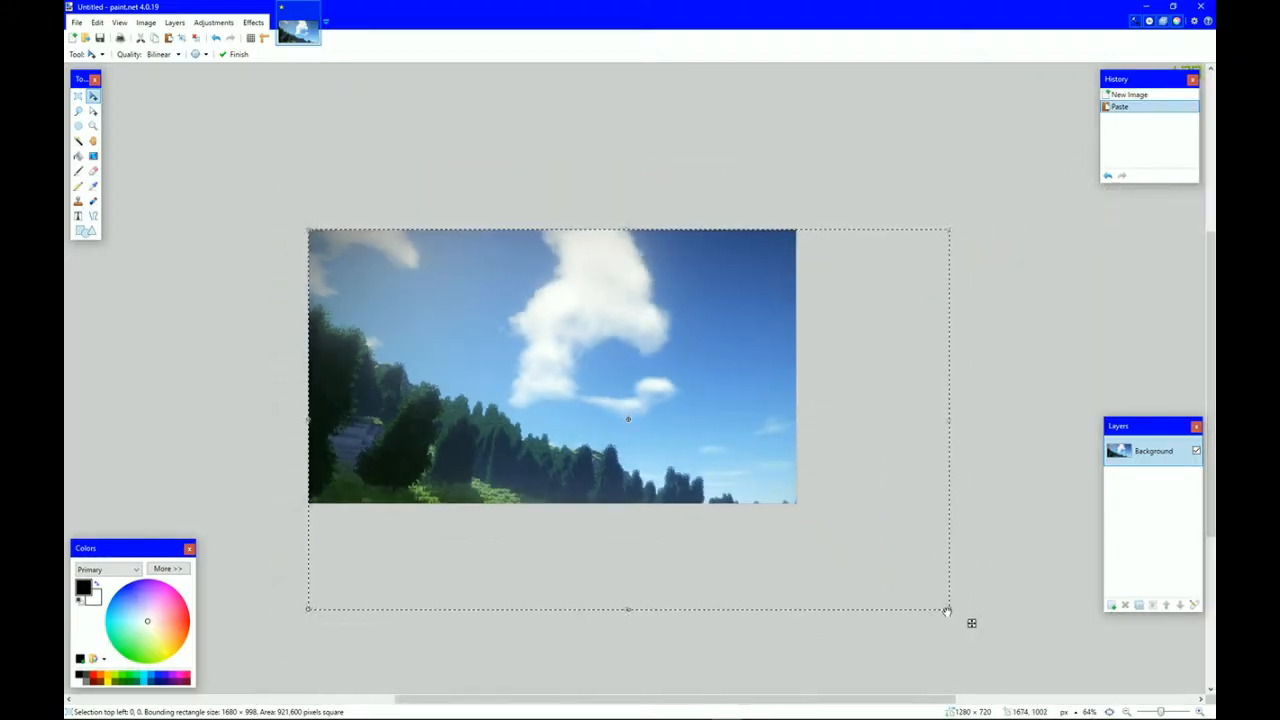
pyautogui.moveTo(947, 611); pyautogui.dragTo(794, 523)
pyautogui.scroll(2, 500, 410)
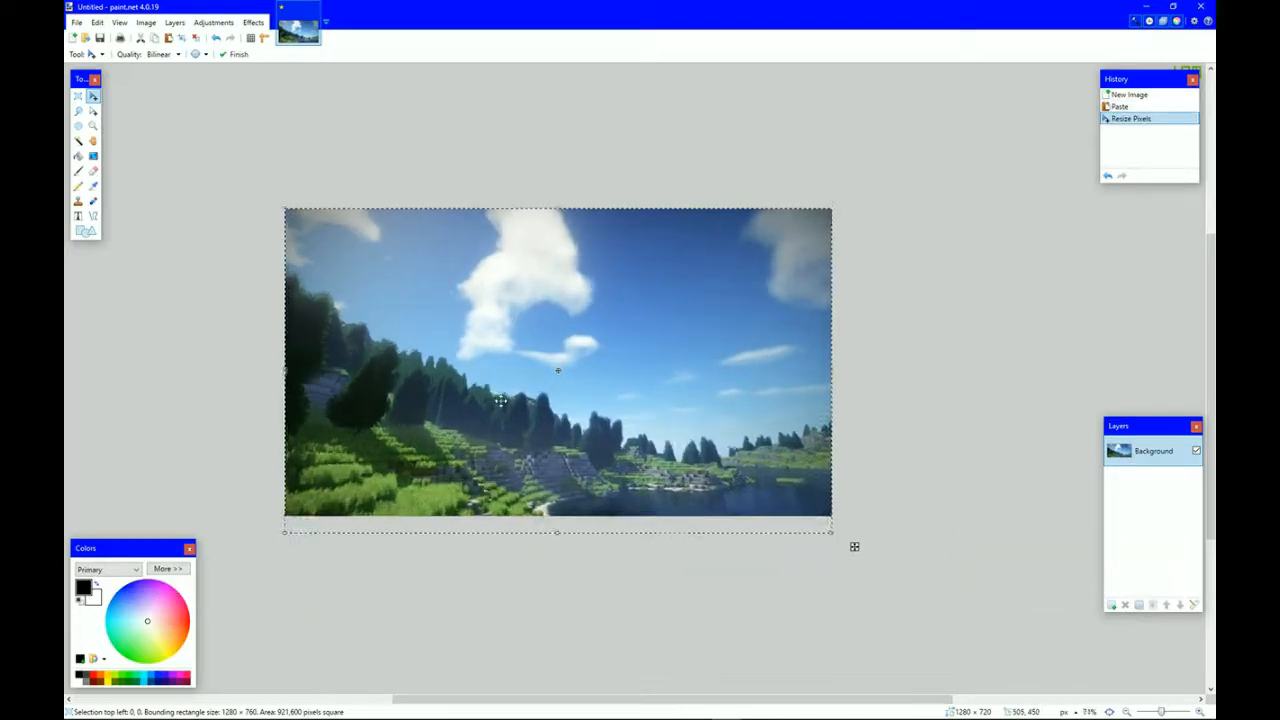
pyautogui.scroll(-1, 955, 445)
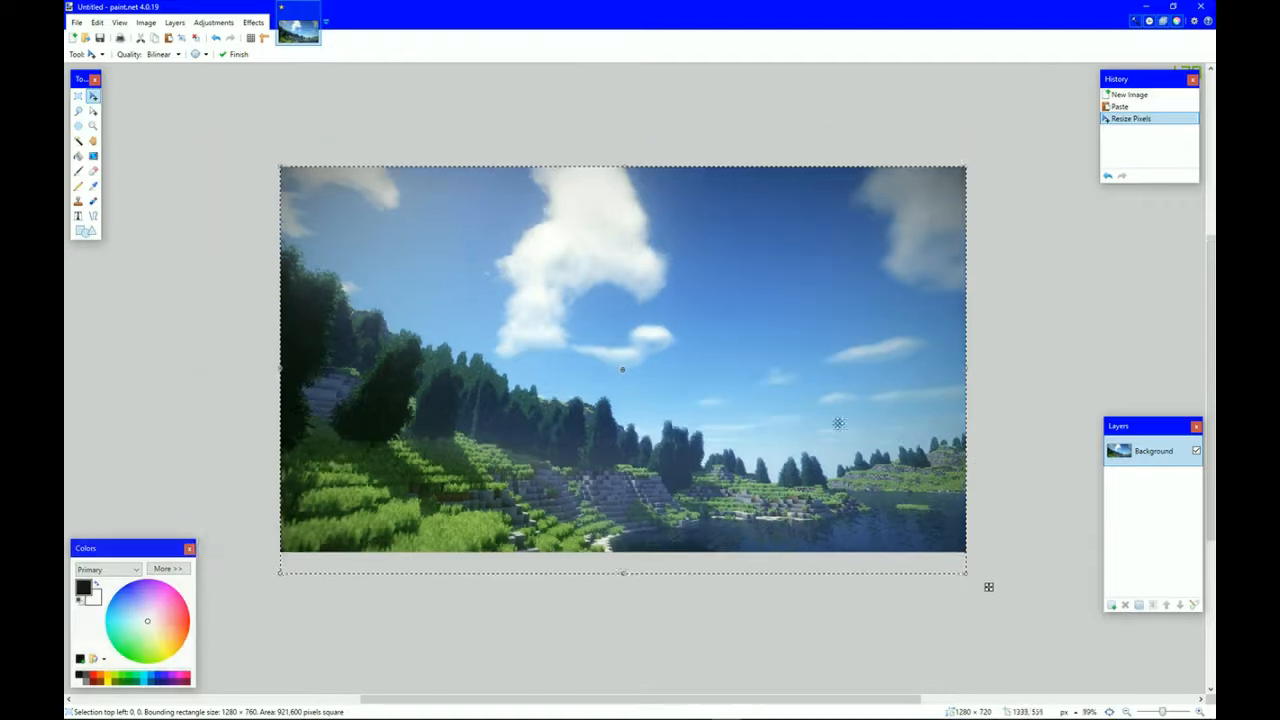
# Shift the landscape up 36 pixels so it covers the canvas down to its lower edge, and deselect it
pyautogui.scroll(1, 620, 382)
pyautogui.moveTo(620, 383); pyautogui.dragTo(620, 382)
pyautogui.press('Up')
pyautogui.press('Up')
pyautogui.press('Up')
pyautogui.press('Up')
pyautogui.press('Up')
pyautogui.press('Up')
pyautogui.press('Up')
pyautogui.press('Up')
pyautogui.press('Up')
pyautogui.press('Up')
pyautogui.press('Up')
pyautogui.press('Up')
pyautogui.press('Up')
pyautogui.press('Up')
pyautogui.press('Up')
pyautogui.press('Up')
pyautogui.press('Up')
pyautogui.press('Up')
pyautogui.press('Up')
pyautogui.press('Up')
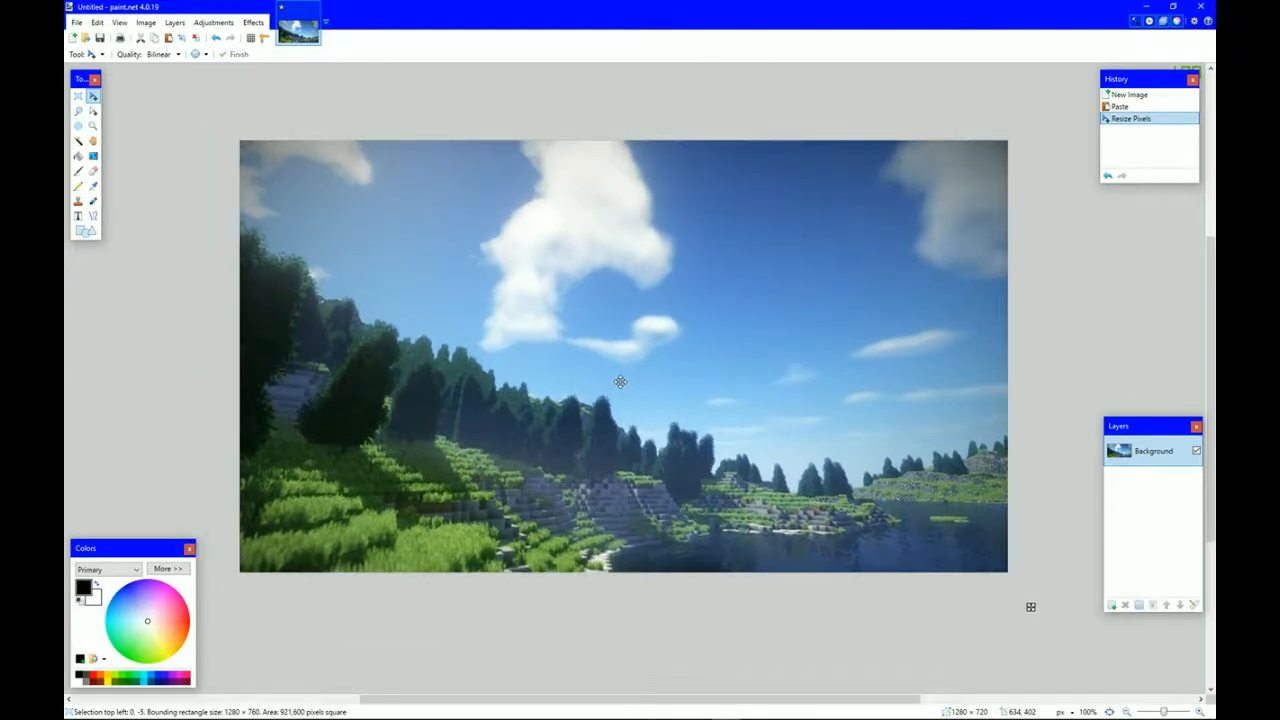
pyautogui.press('Up')
pyautogui.press('Up')
pyautogui.press('Up')
pyautogui.press('Up')
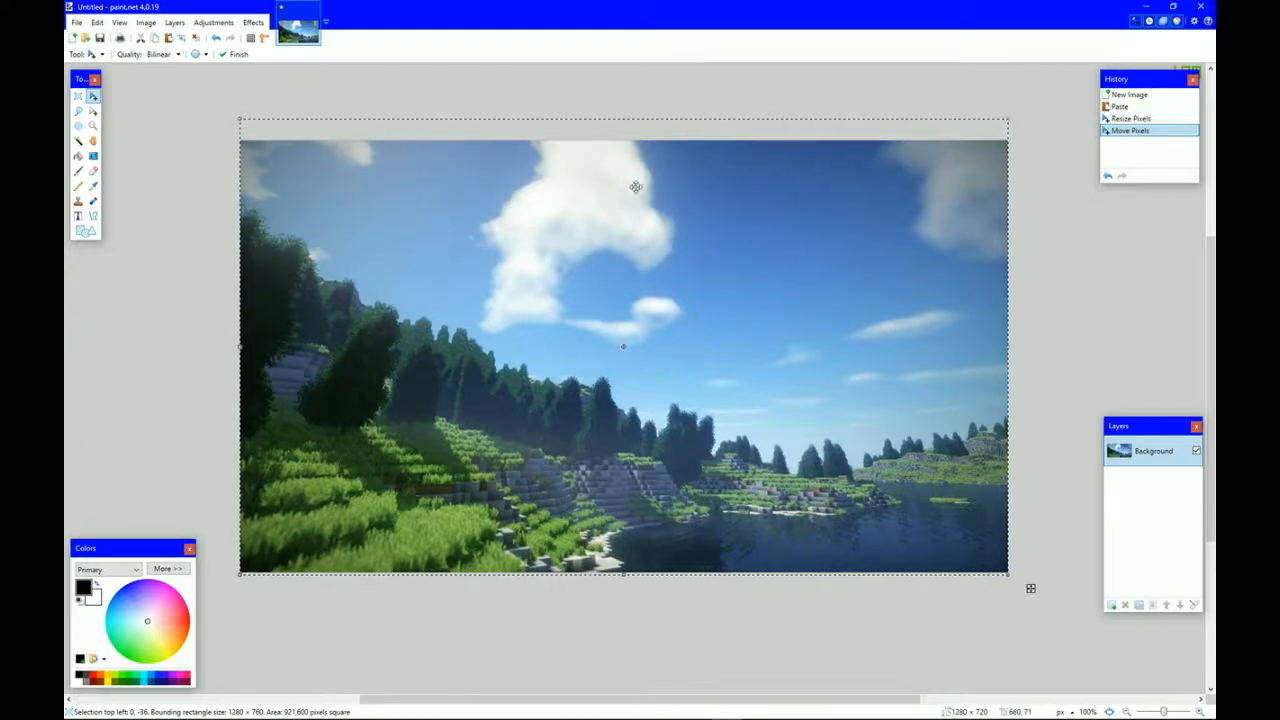
pyautogui.click(197, 39)
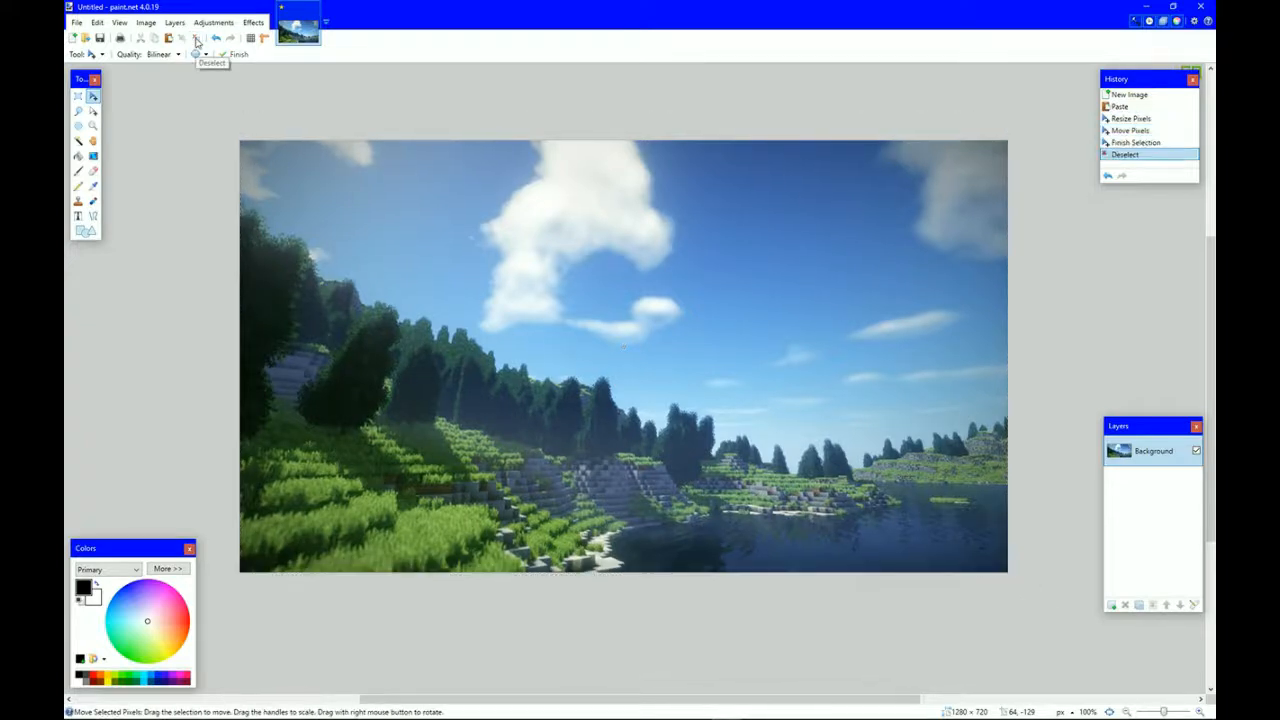
# Apply an Unfocus blur to the landscape on the Background layer
pyautogui.click(248, 28)
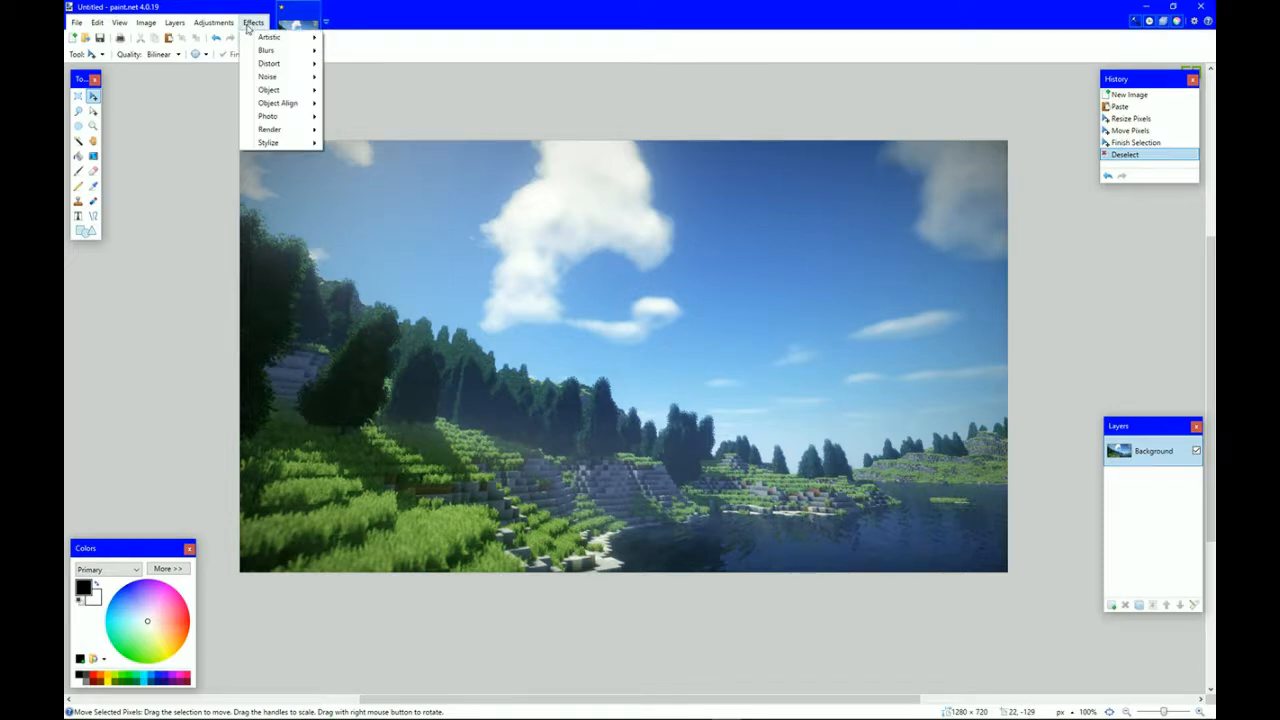
pyautogui.moveTo(268, 50)
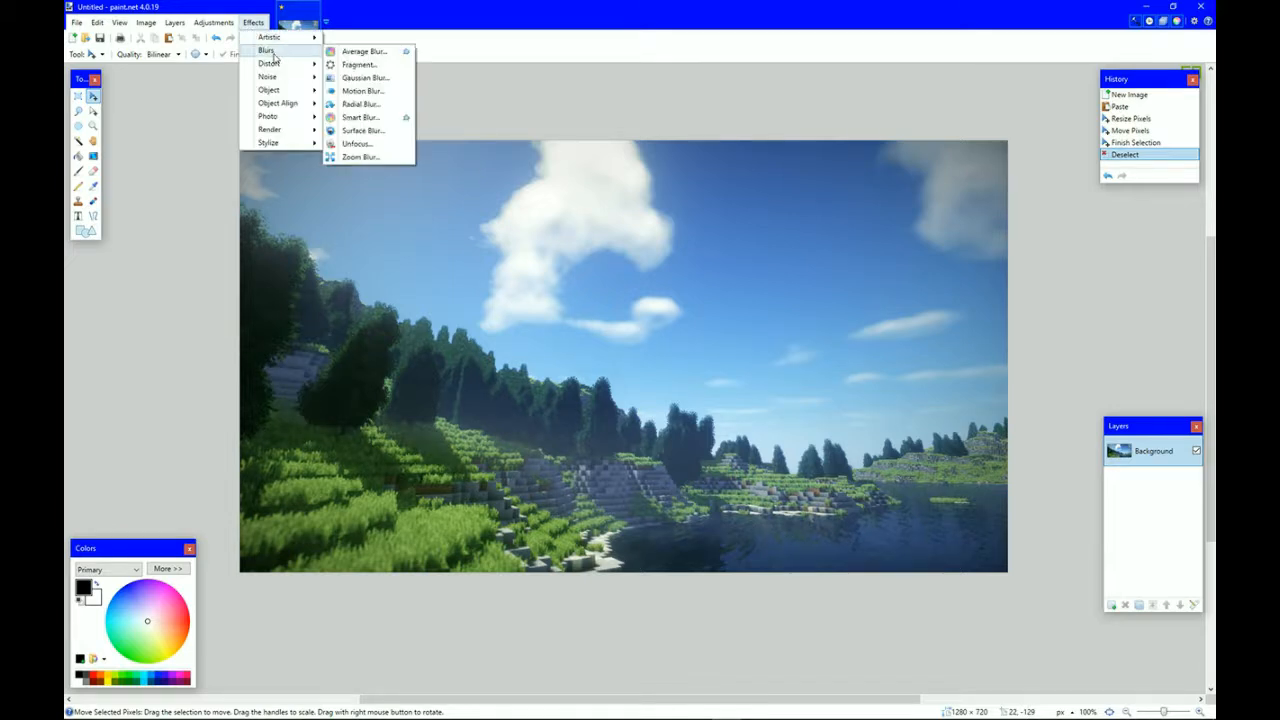
pyautogui.click(357, 144)
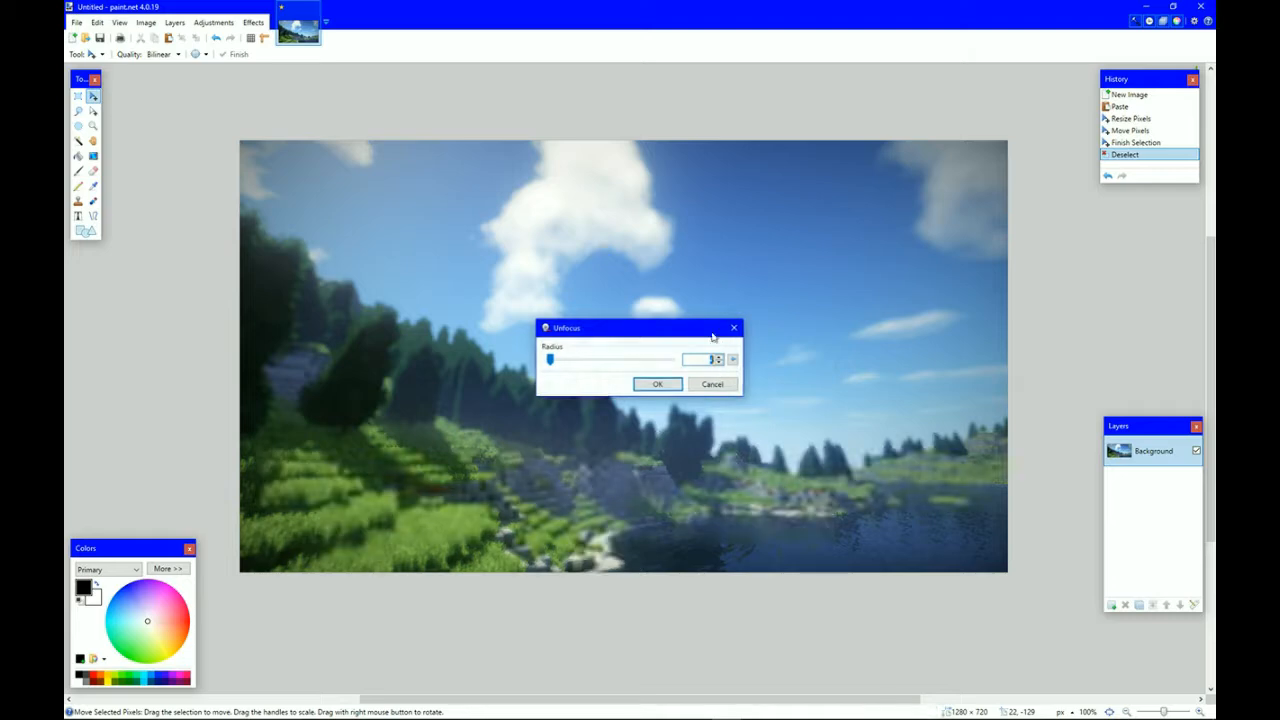
pyautogui.moveTo(713, 332); pyautogui.dragTo(1155, 305)
pyautogui.click(1160, 330)
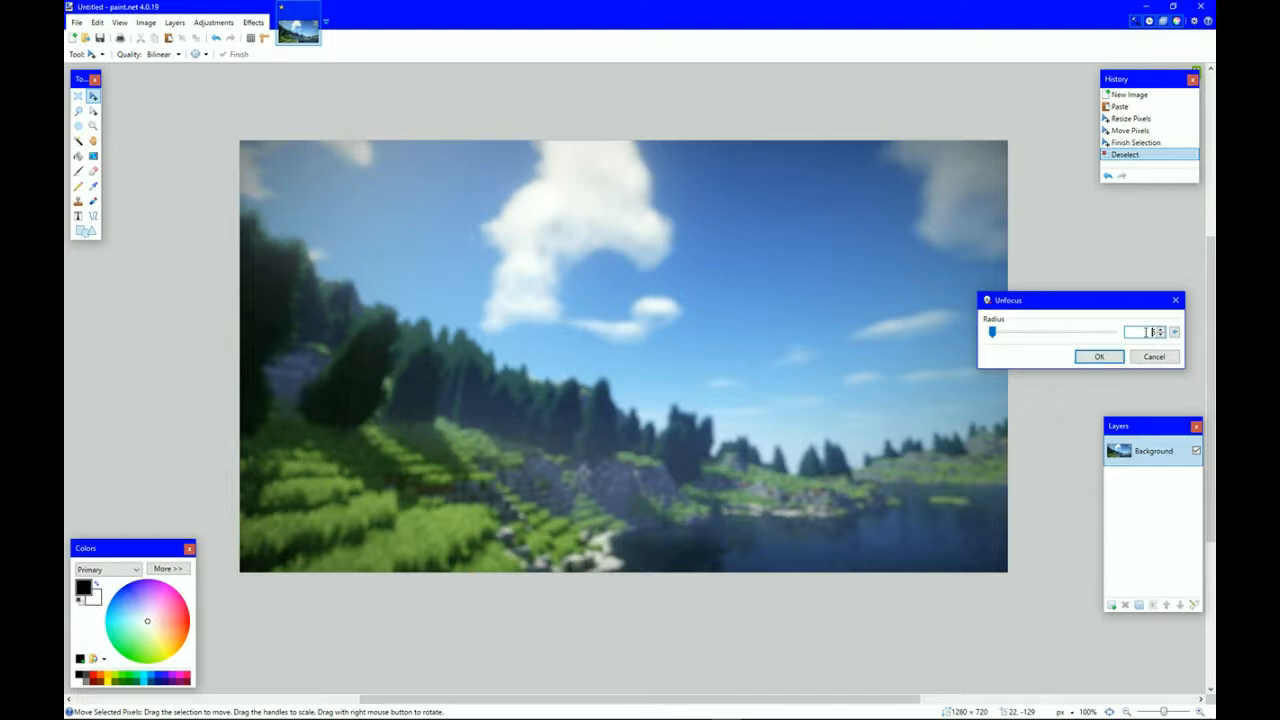
pyautogui.click(1097, 356)
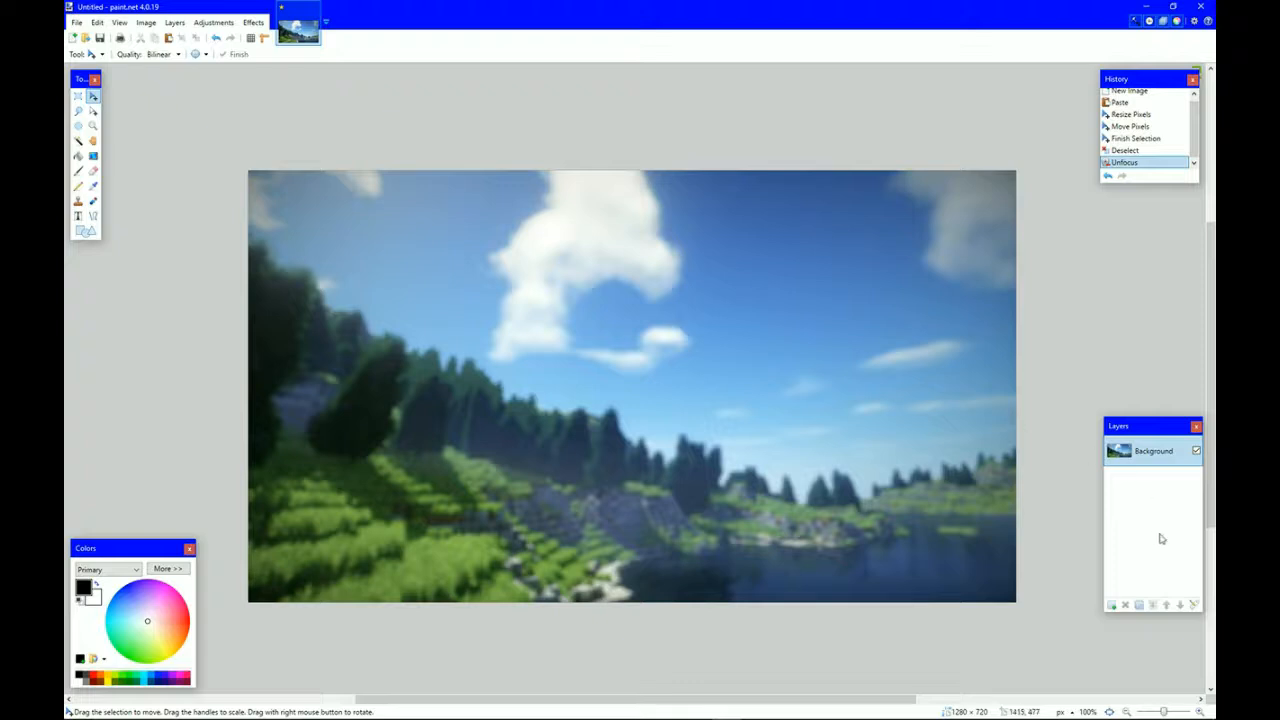
# Add a new layer above the Background and start a text in the upper-left sky area
pyautogui.click(1112, 606)
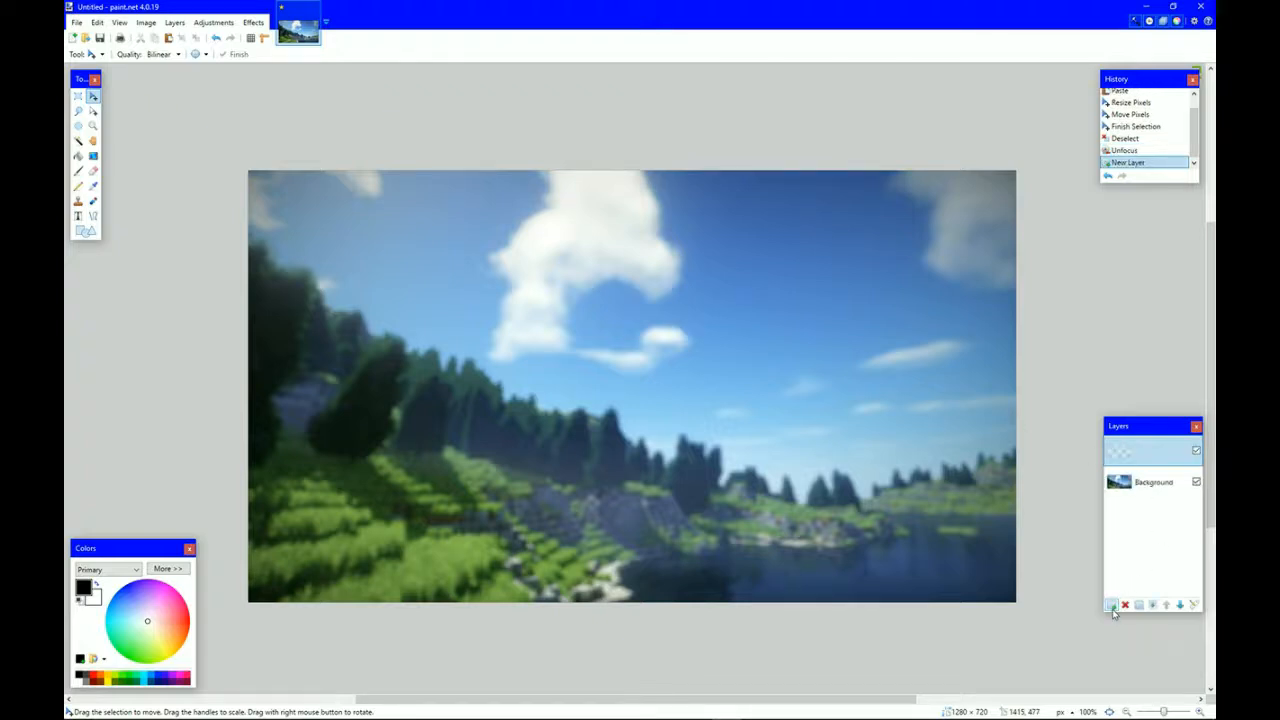
pyautogui.click(78, 215)
pyautogui.click(307, 234)
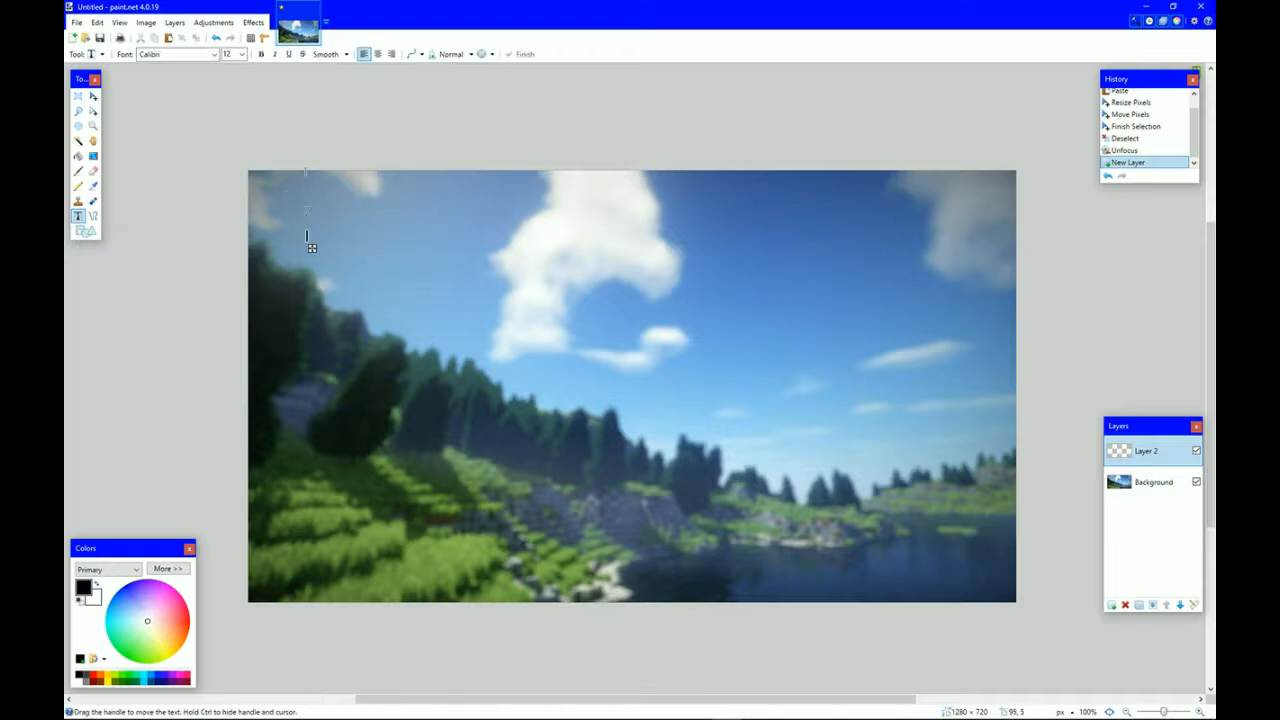
# Set the text size to 96 and the font to Good Choice
pyautogui.click(241, 54)
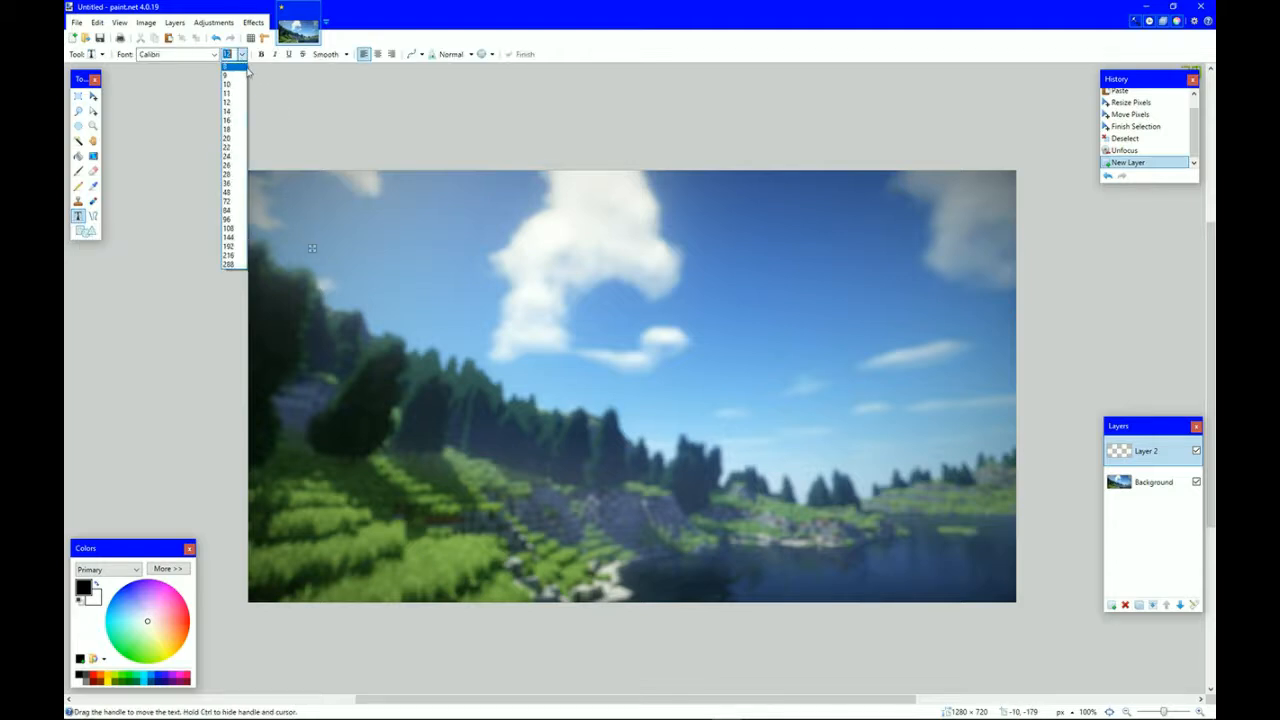
pyautogui.click(236, 219)
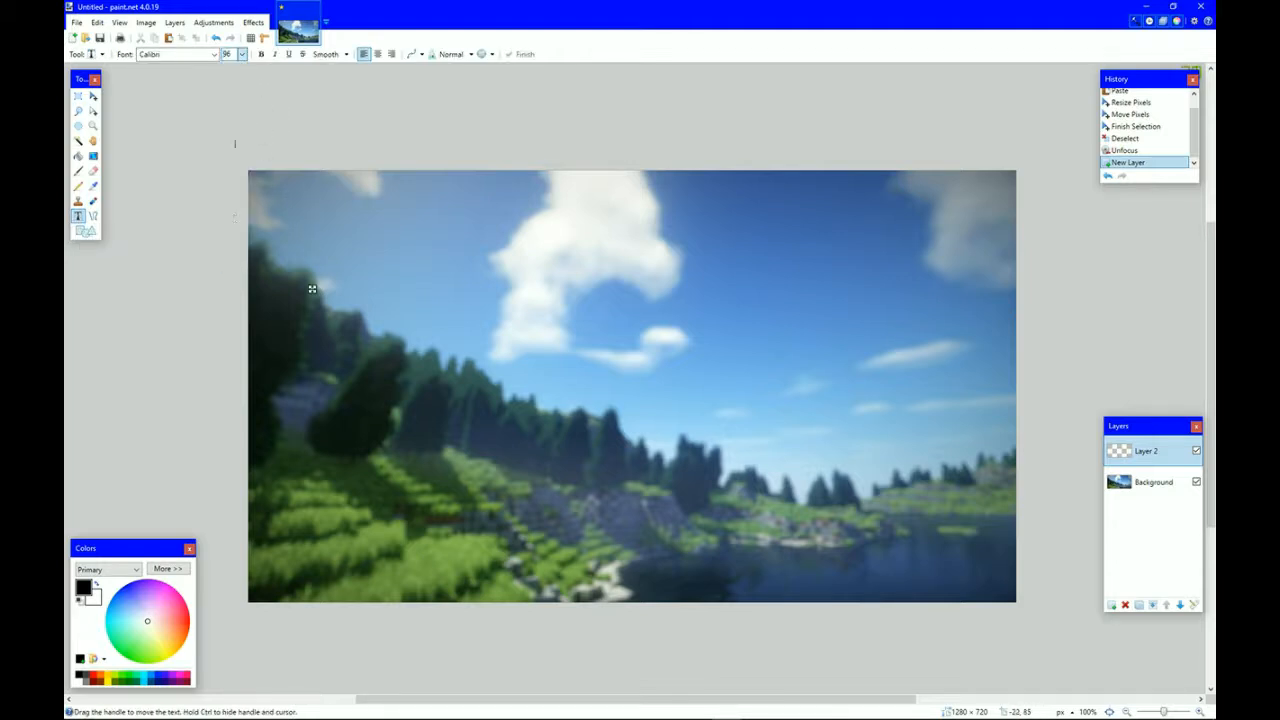
pyautogui.click(213, 54)
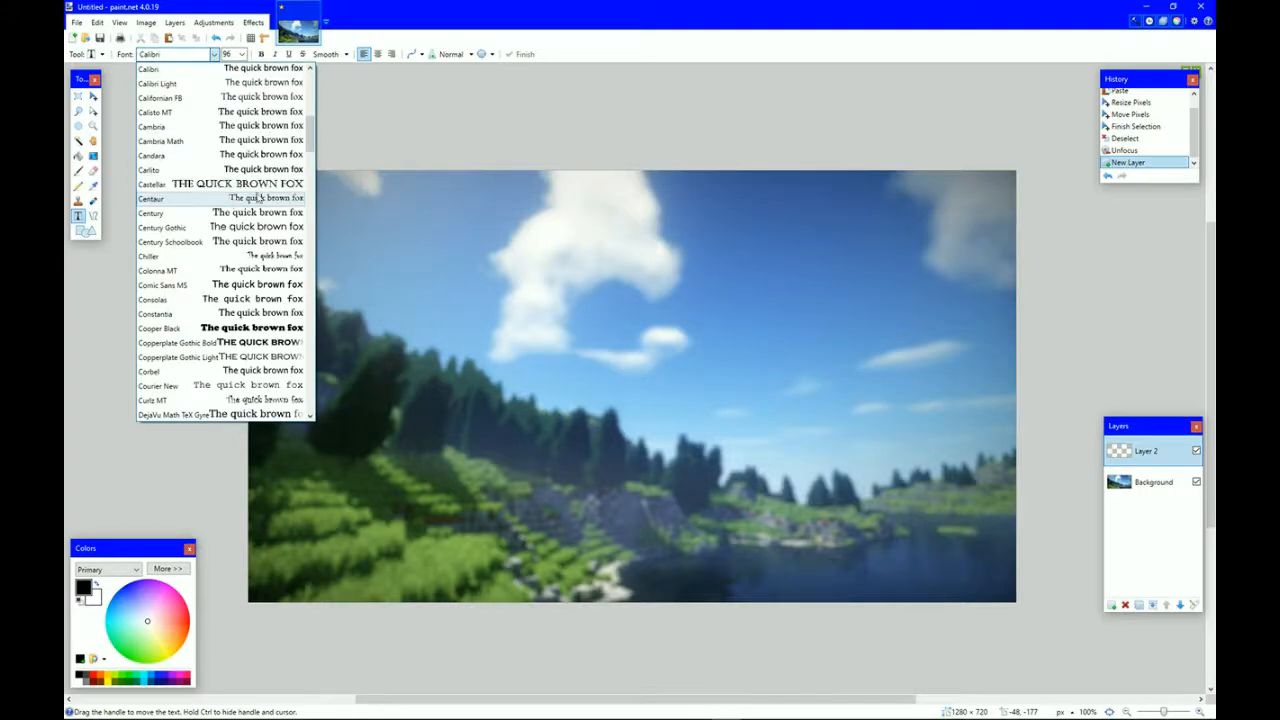
pyautogui.scroll(-7, 233, 305)
pyautogui.scroll(-3, 233, 305)
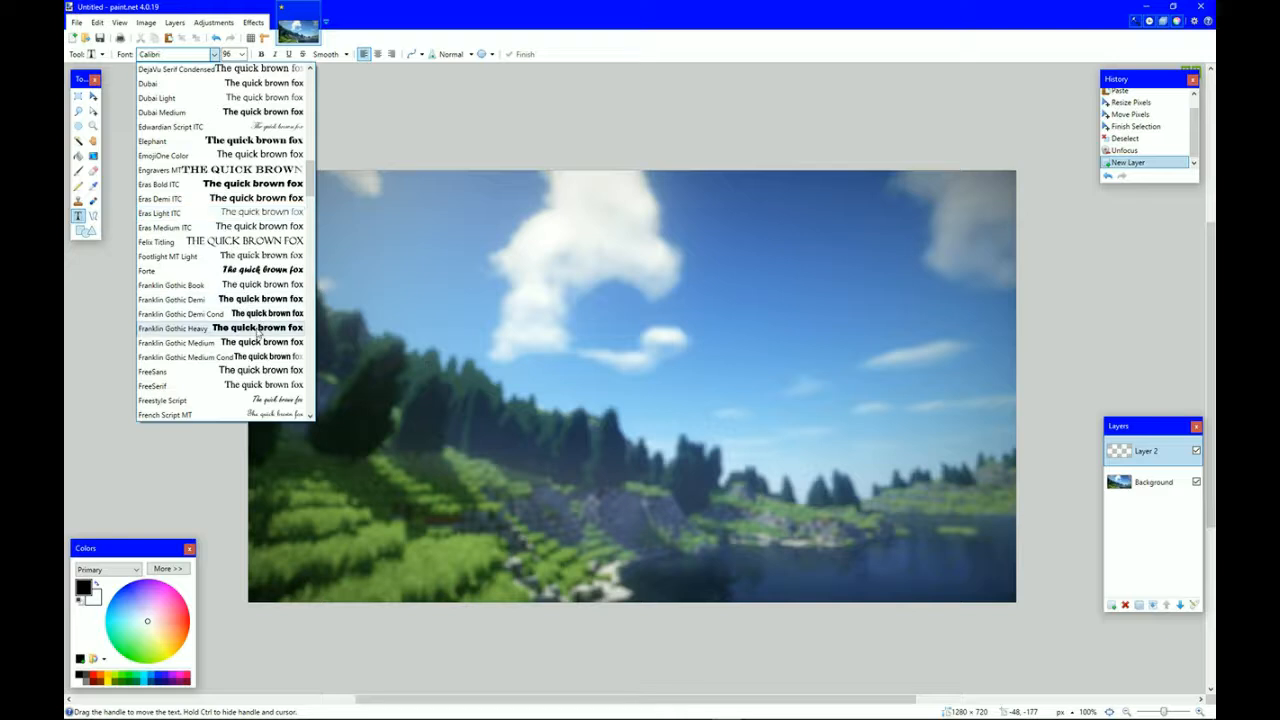
pyautogui.scroll(-4, 255, 303)
pyautogui.scroll(-3, 255, 303)
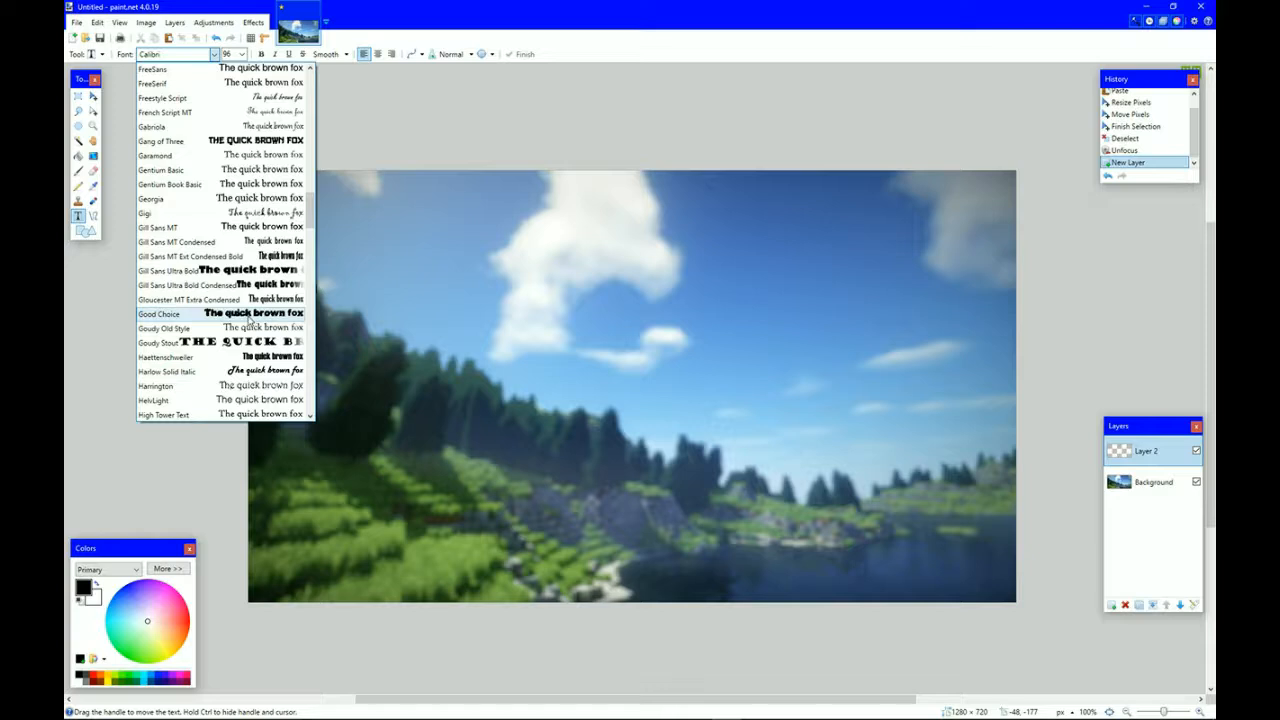
pyautogui.click(249, 318)
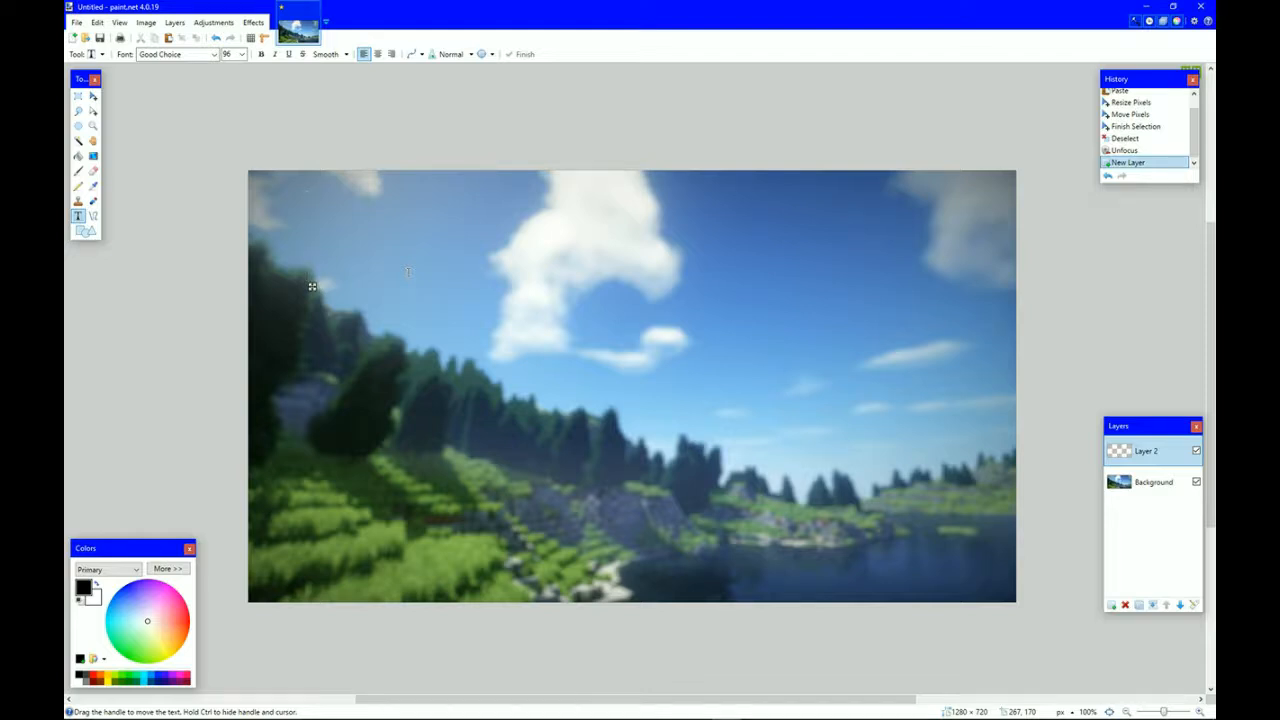
# Write SKYWARS as the title and move it to the middle of the image
pyautogui.write('SKYWARS')
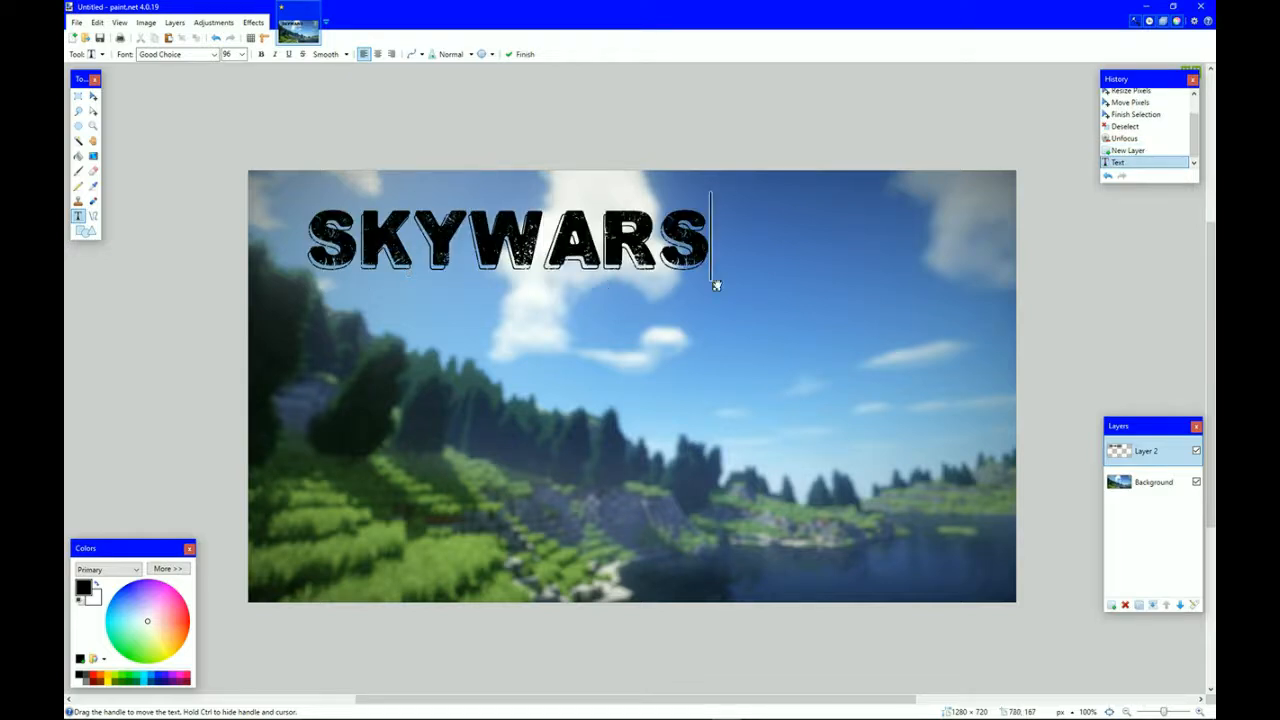
pyautogui.moveTo(716, 286); pyautogui.dragTo(825, 459)
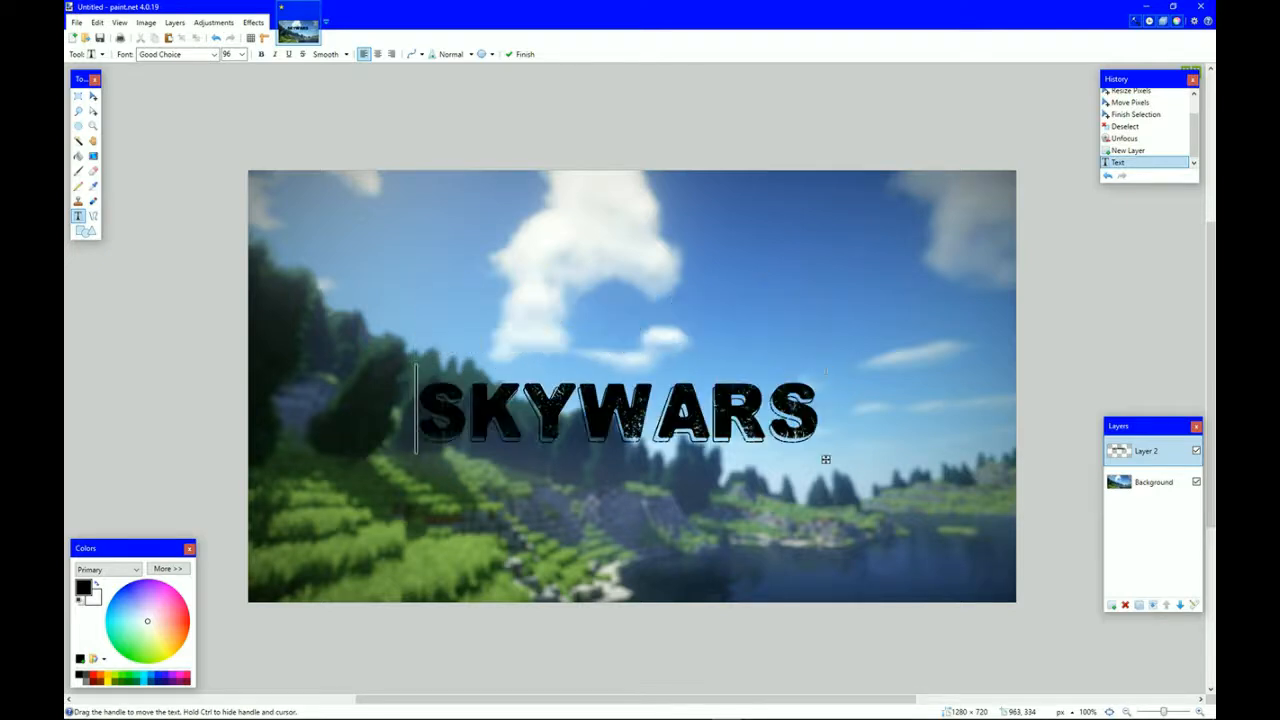